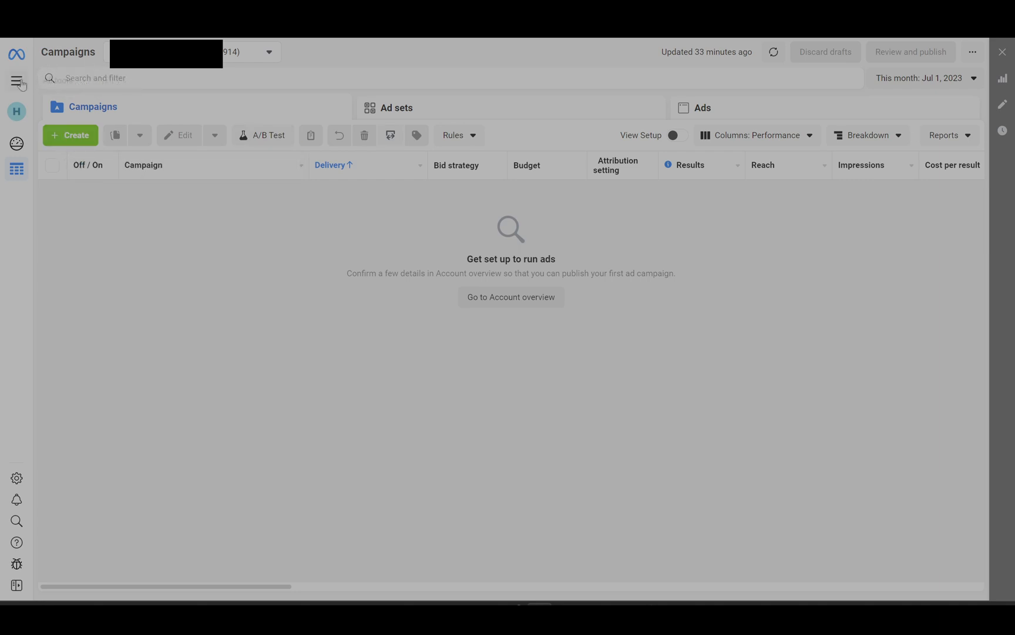
pyautogui.click(17, 81)
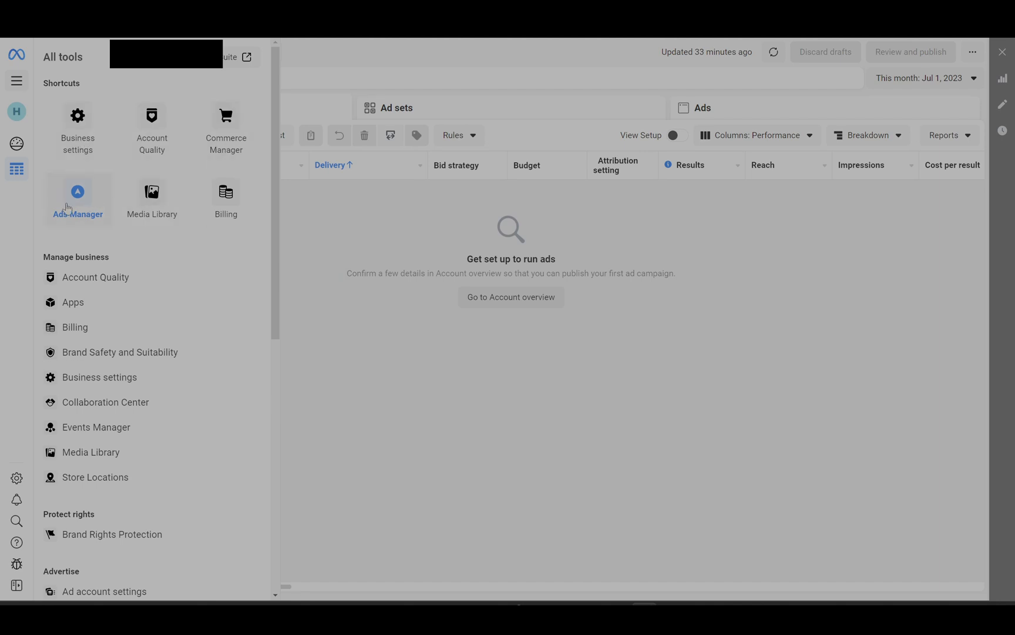
pyautogui.click(340, 227)
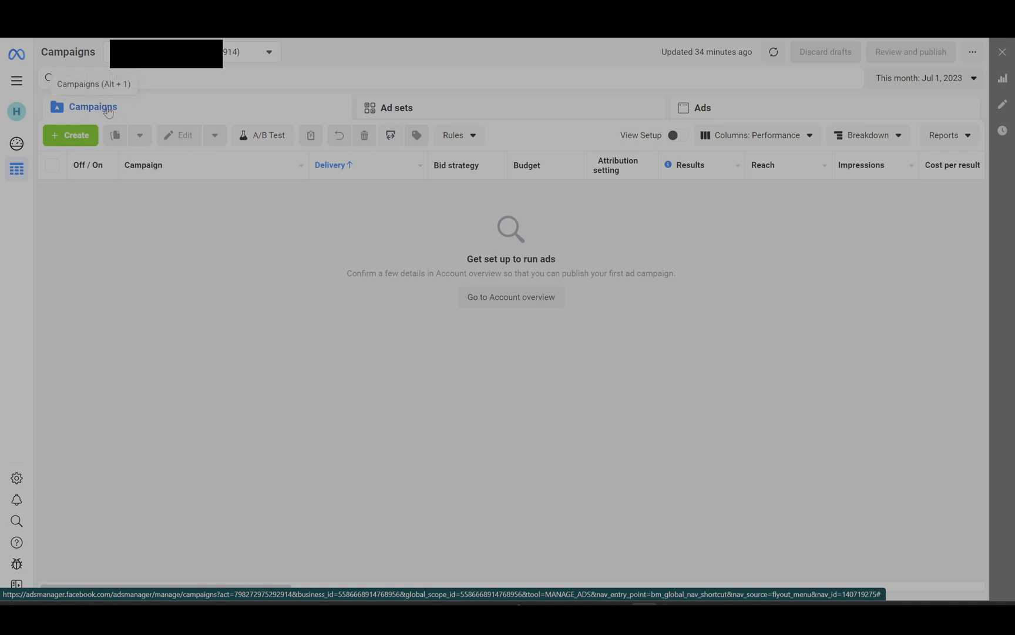
# Create a new campaign with the Sales objective and close its editor without publishing the draft
pyautogui.click(75, 135)
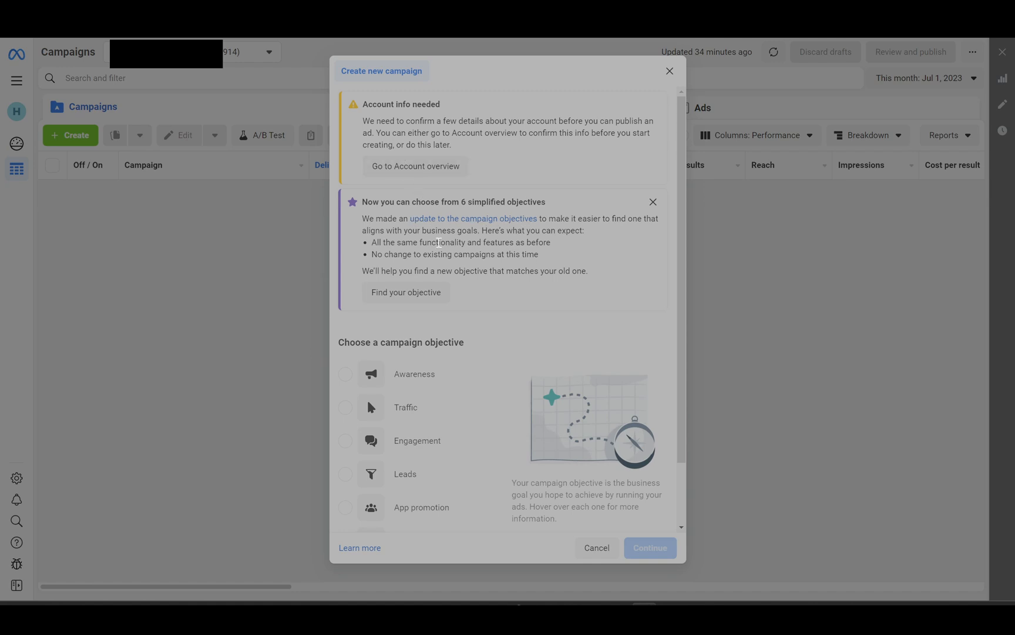
pyautogui.scroll(-1, 502, 230)
pyautogui.scroll(-1, 503, 229)
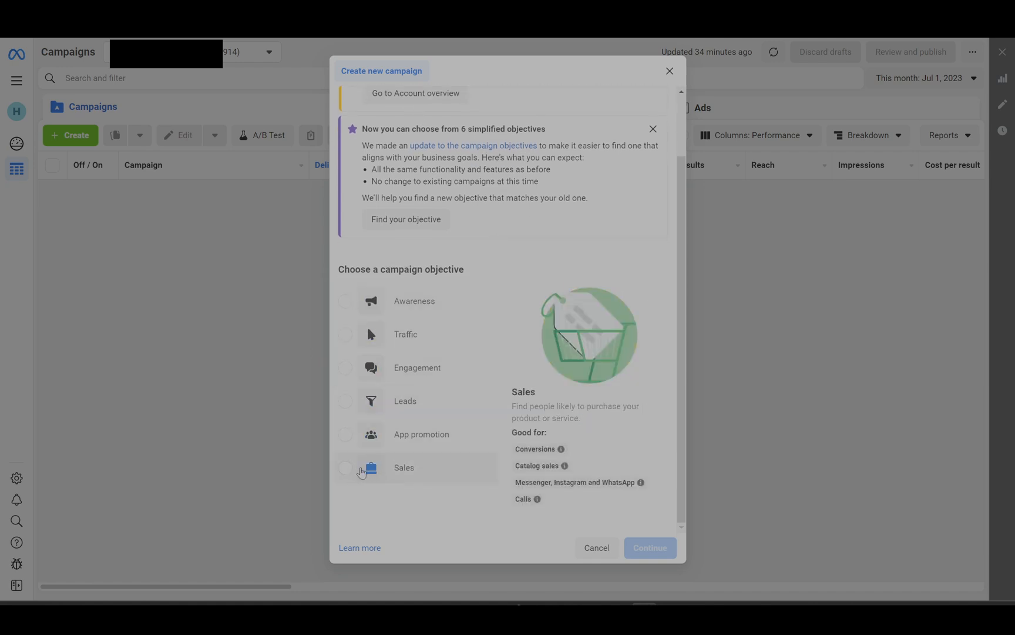
pyautogui.scroll(1, 433, 166)
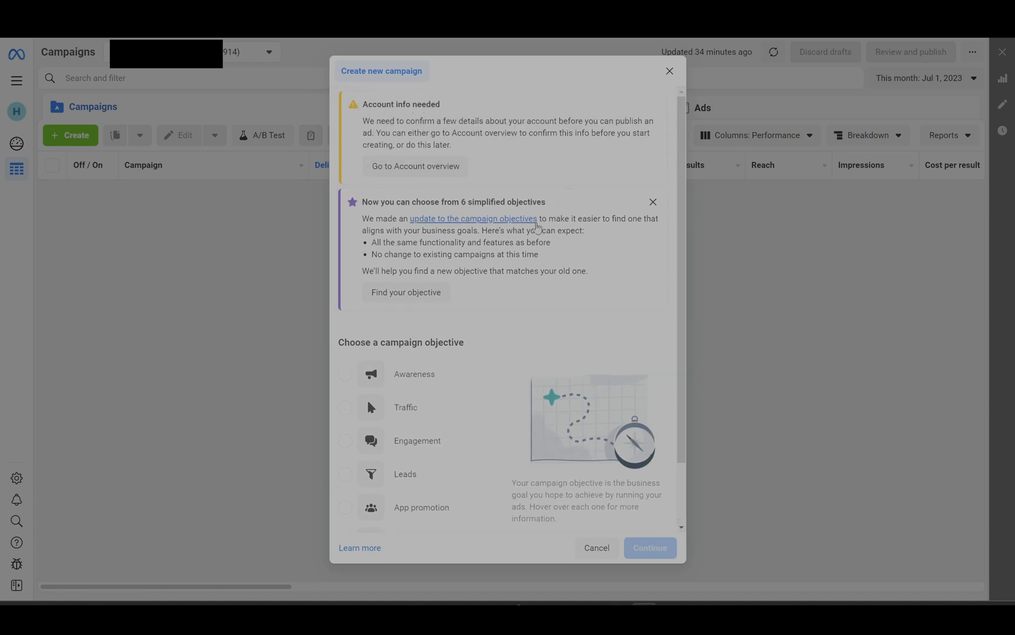
pyautogui.scroll(-1, 537, 226)
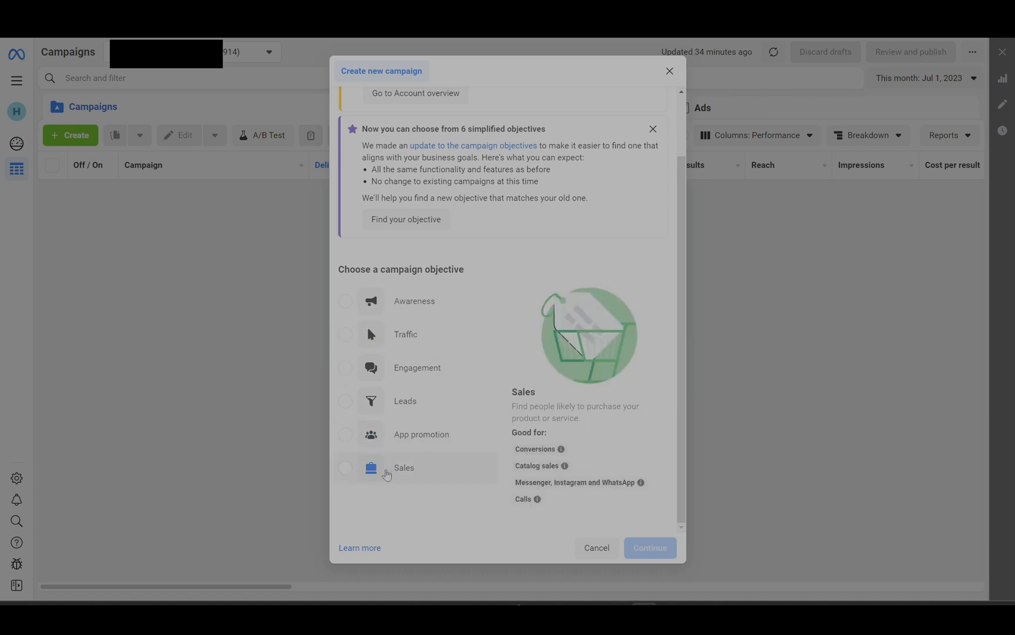
pyautogui.click(403, 468)
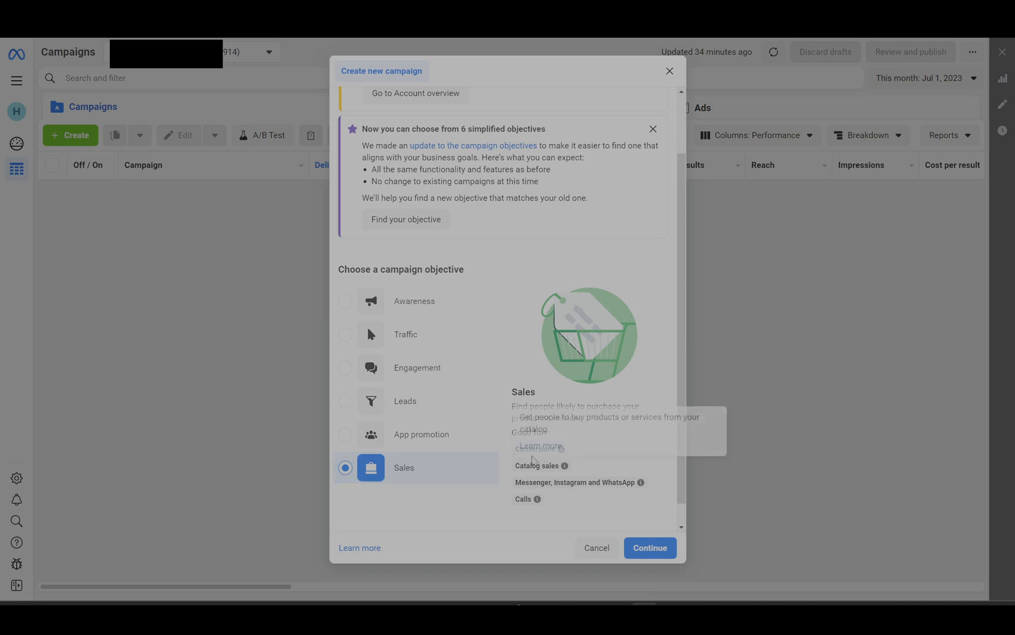
pyautogui.moveTo(561, 451)
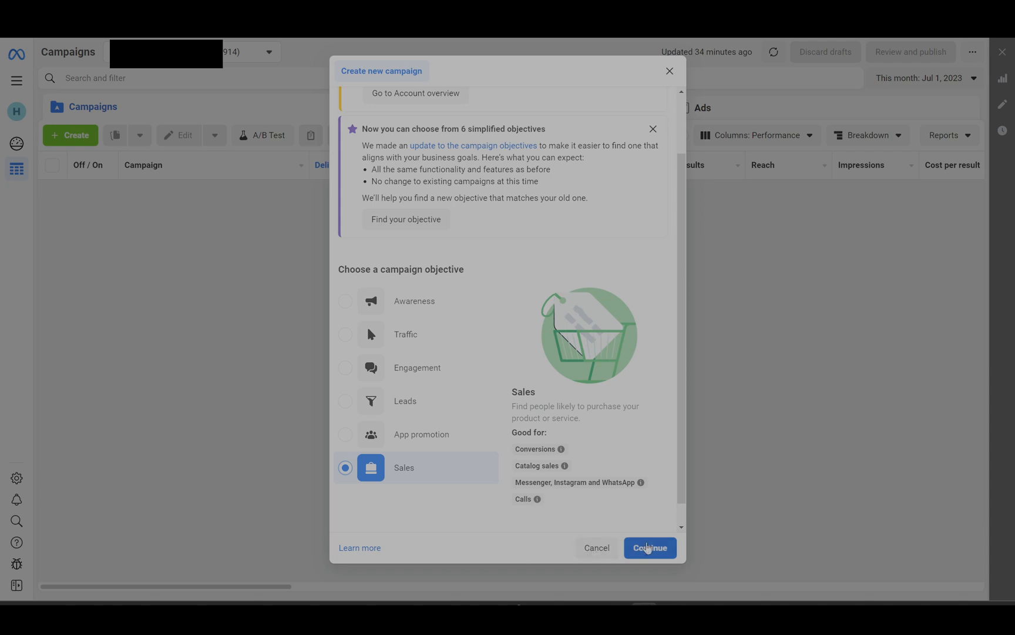
pyautogui.click(648, 548)
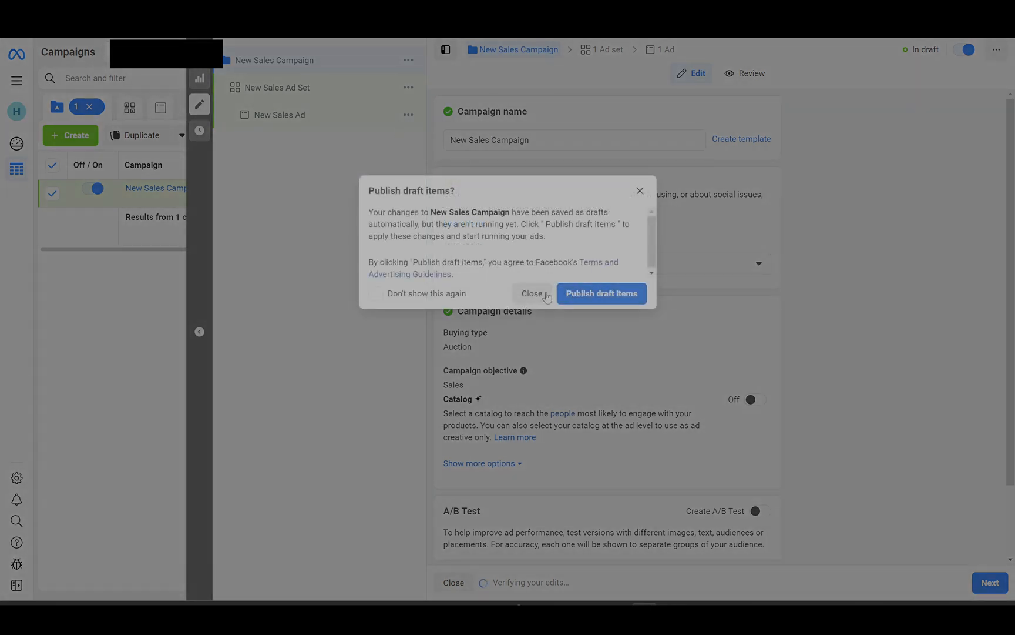
pyautogui.click(532, 293)
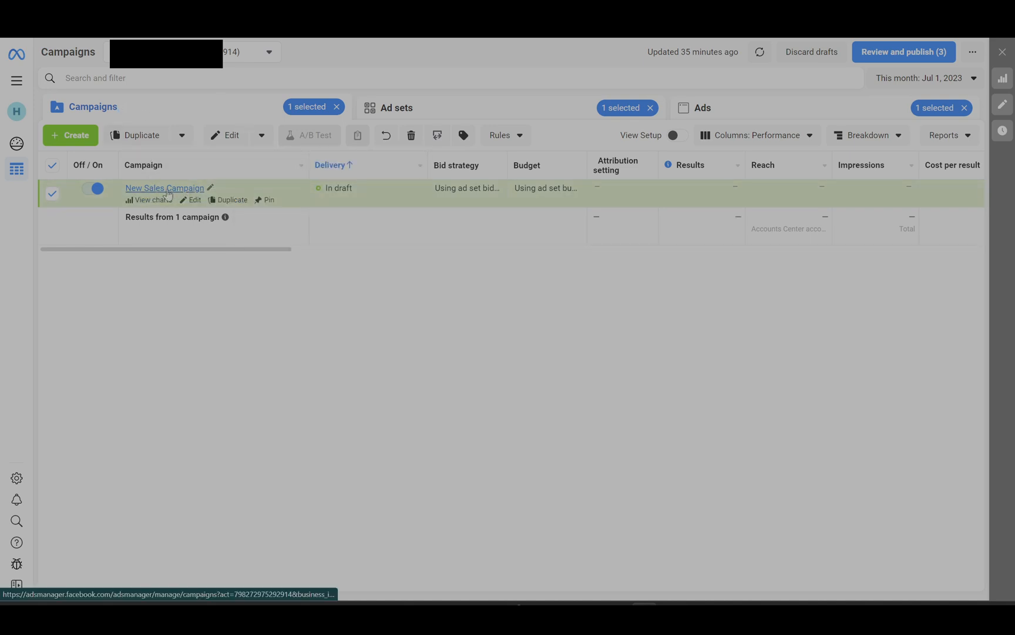
# View the new campaign's ad set and ad levels, and clear the selections at the ad, ad set and campaign levels
pyautogui.click(172, 189)
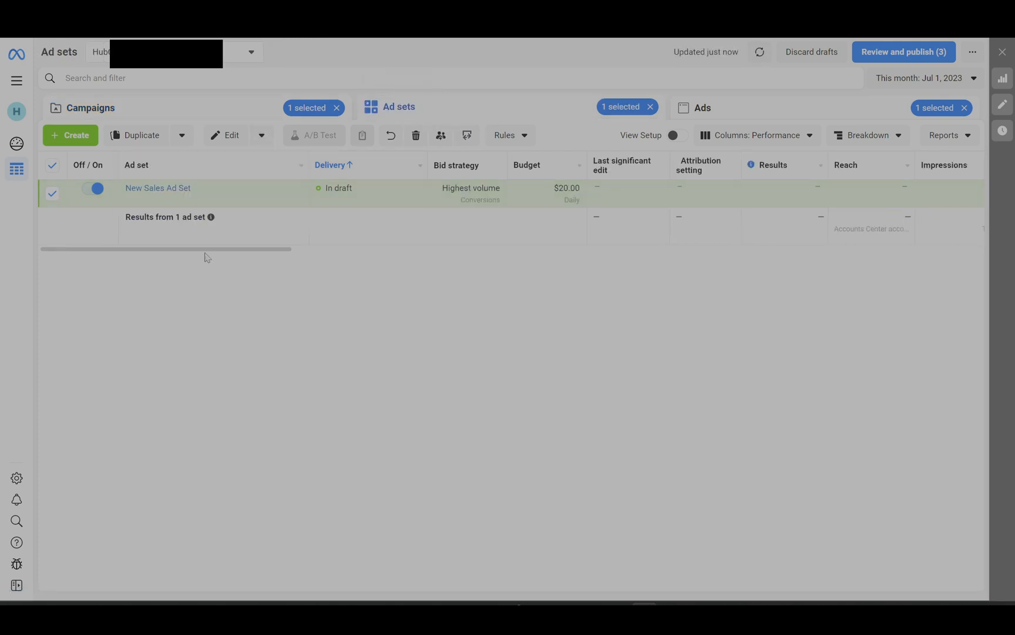
pyautogui.click(180, 189)
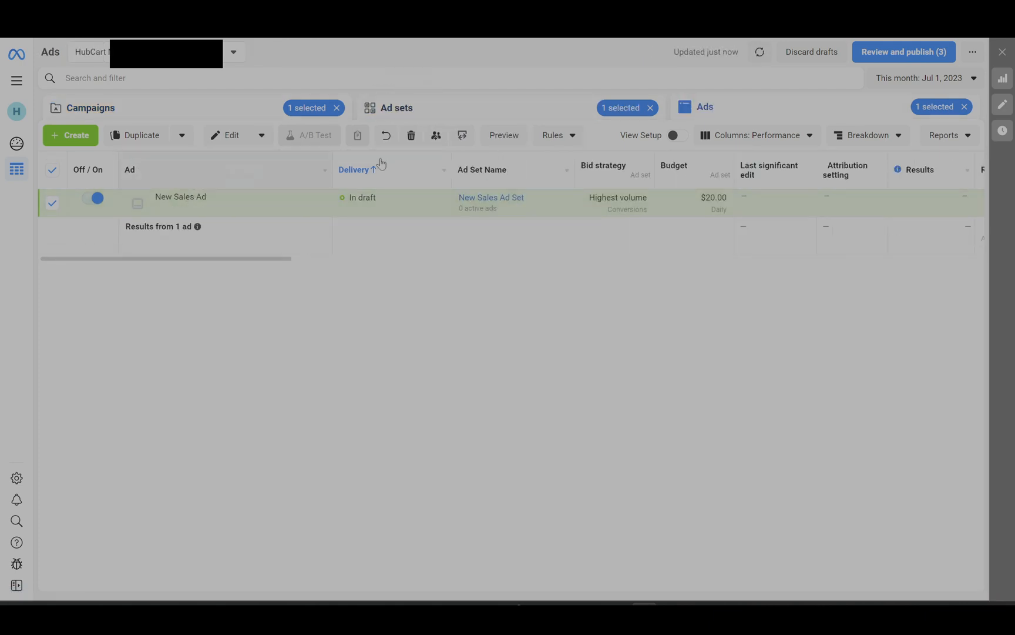
pyautogui.click(965, 106)
pyautogui.click(650, 107)
pyautogui.click(265, 110)
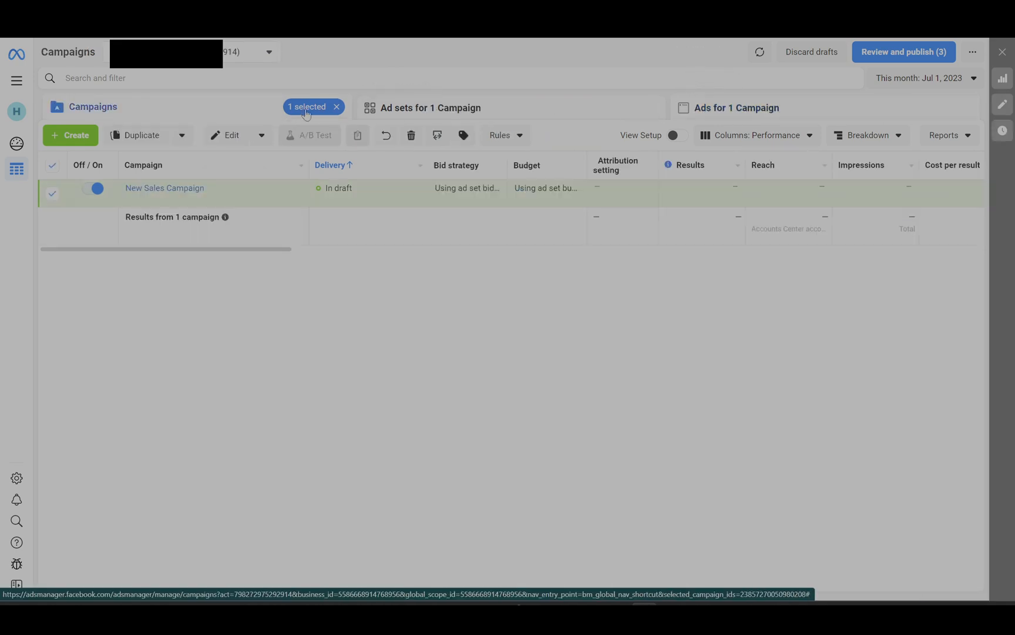
pyautogui.click(336, 108)
# Open the draft sales campaign for editing and rename it SoccerBall-Conversions-FirstRun
pyautogui.click(46, 196)
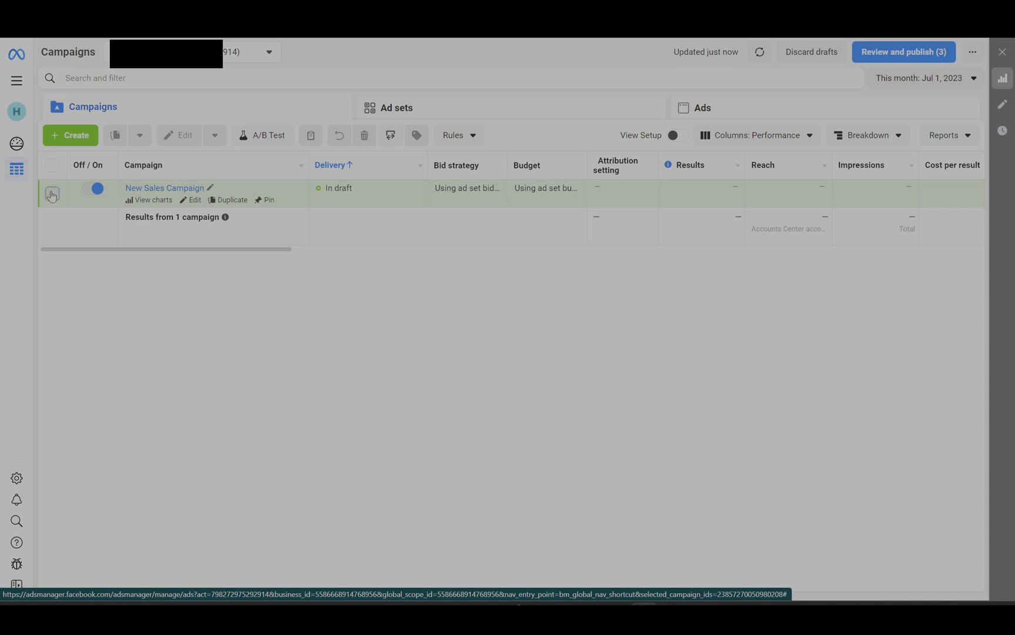
pyautogui.click(212, 136)
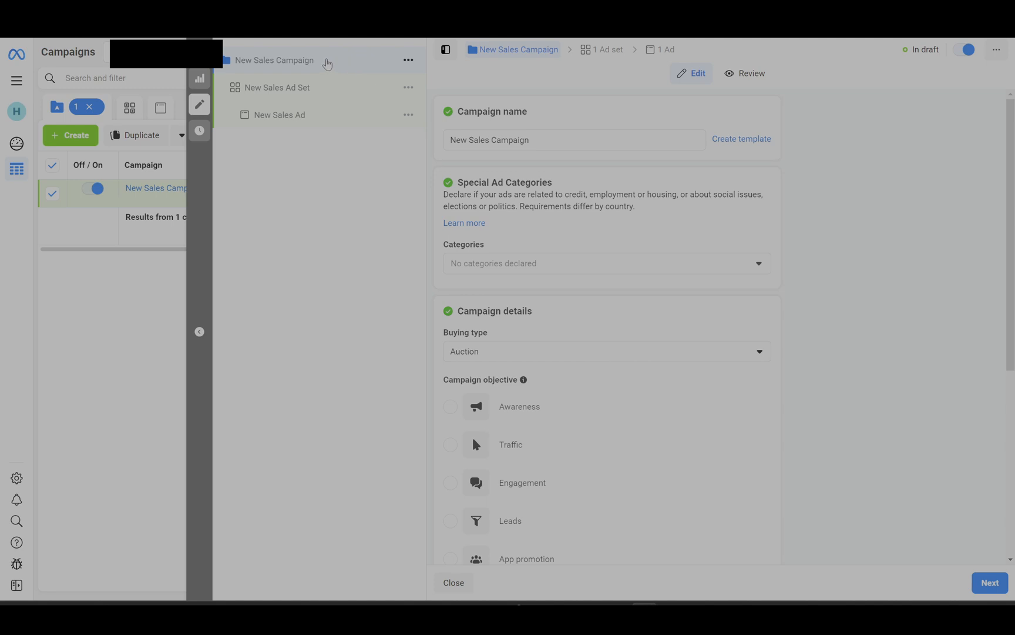
pyautogui.moveTo(694, 140); pyautogui.dragTo(450, 140)
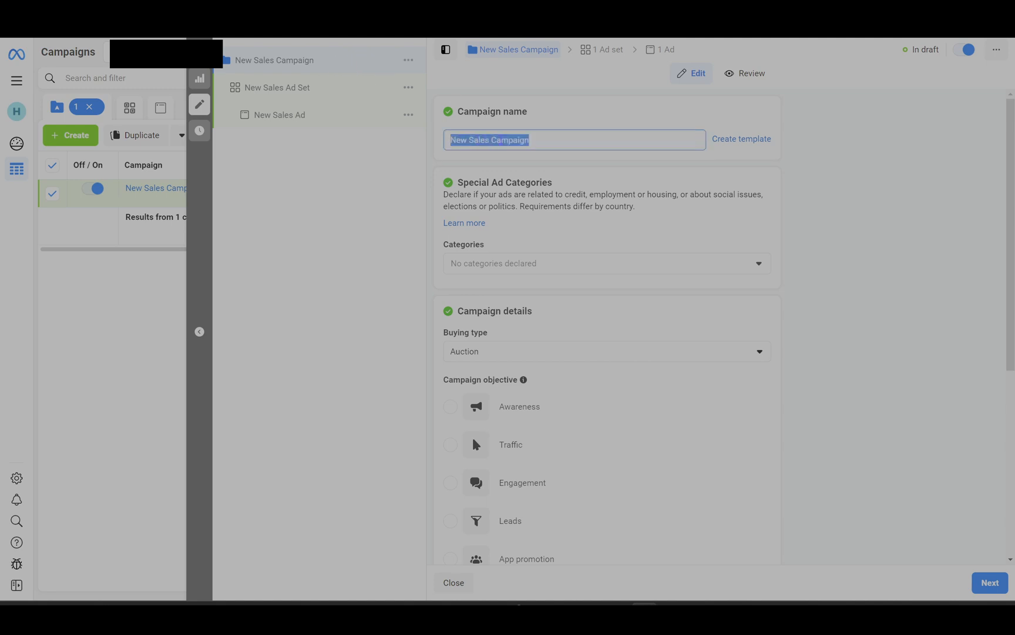
pyautogui.write('So')
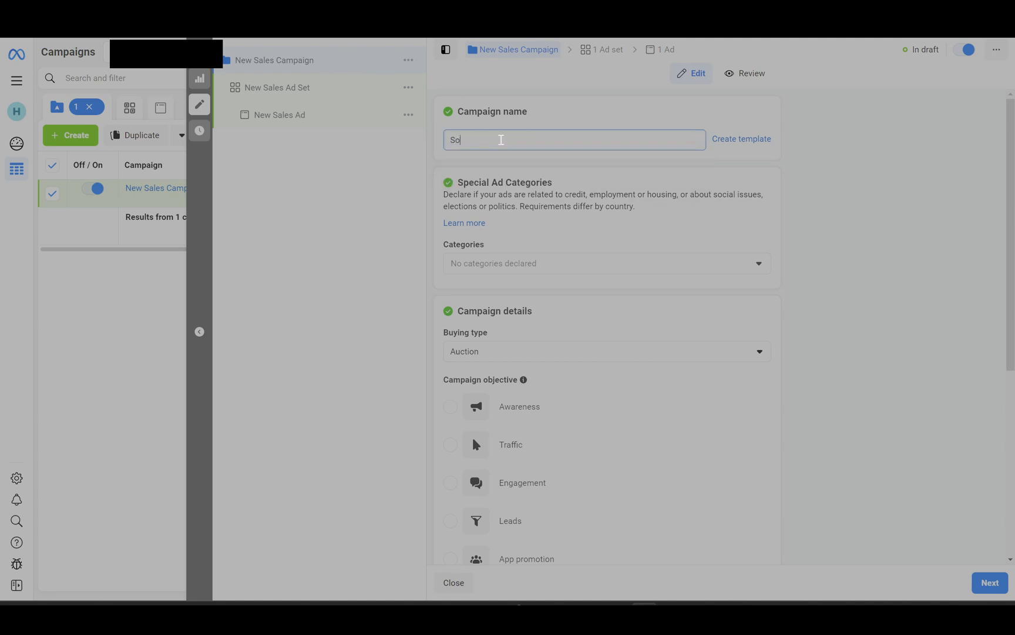
pyautogui.write('ccerBall')
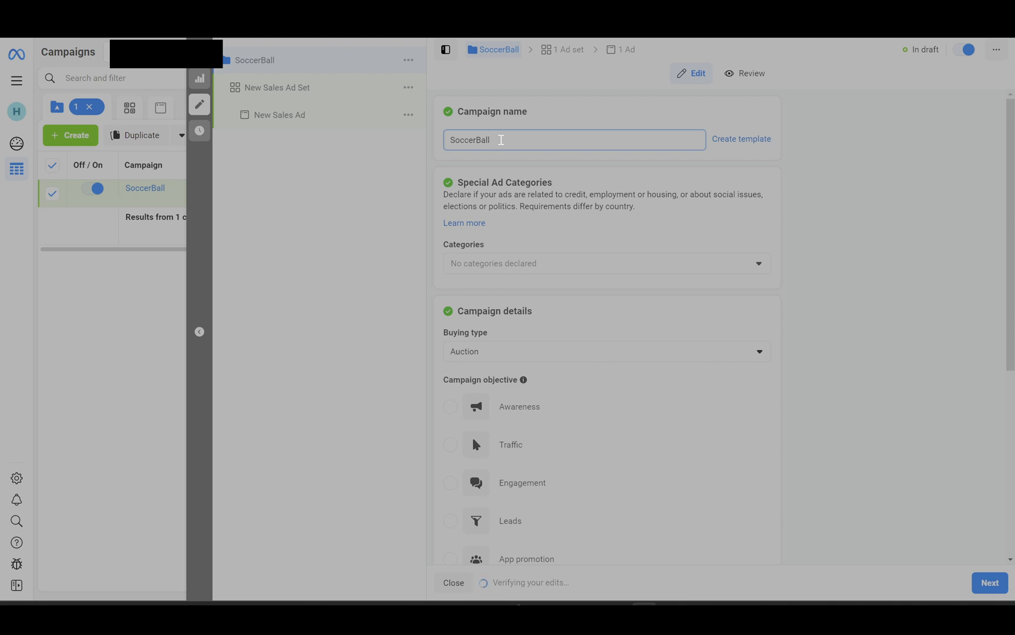
pyautogui.write('-Conversion')
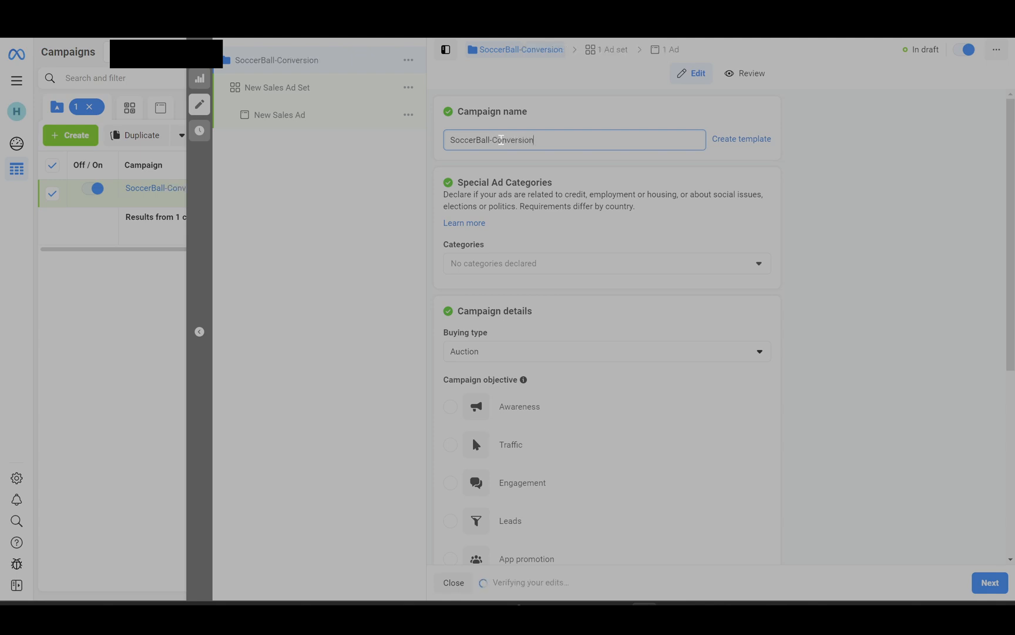
pyautogui.write('s')
pyautogui.write('-First')
pyautogui.write('irst')
pyautogui.write('Run')
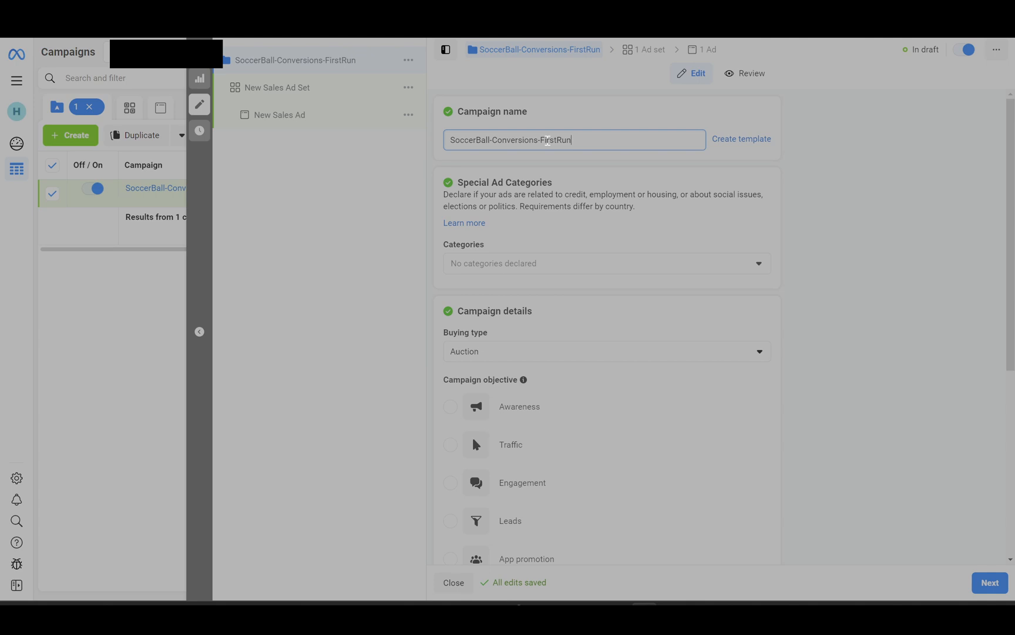
pyautogui.doubleClick(573, 141)
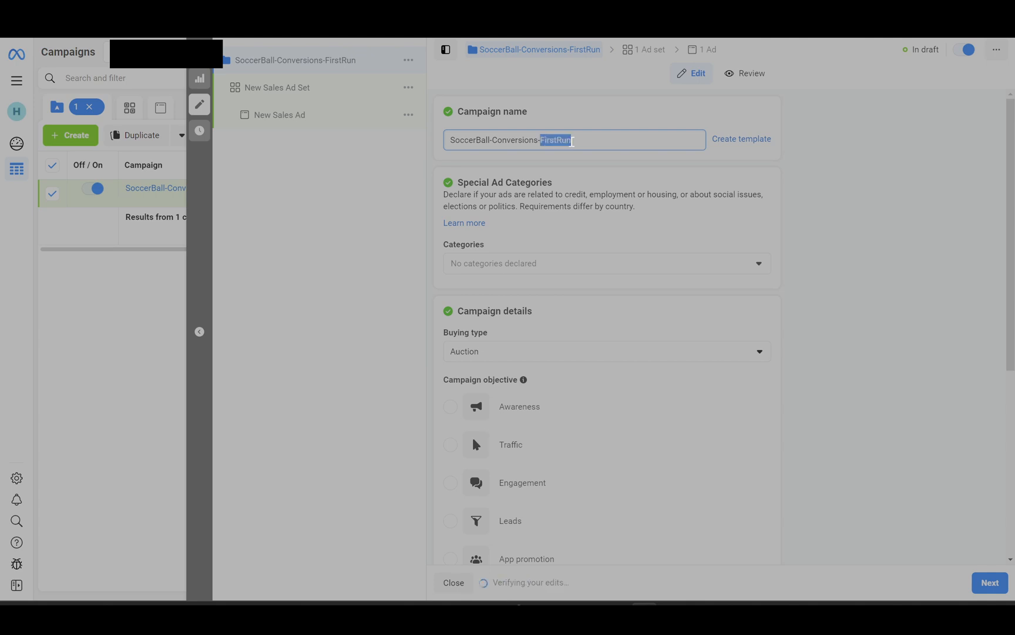
pyautogui.tripleClick(521, 139)
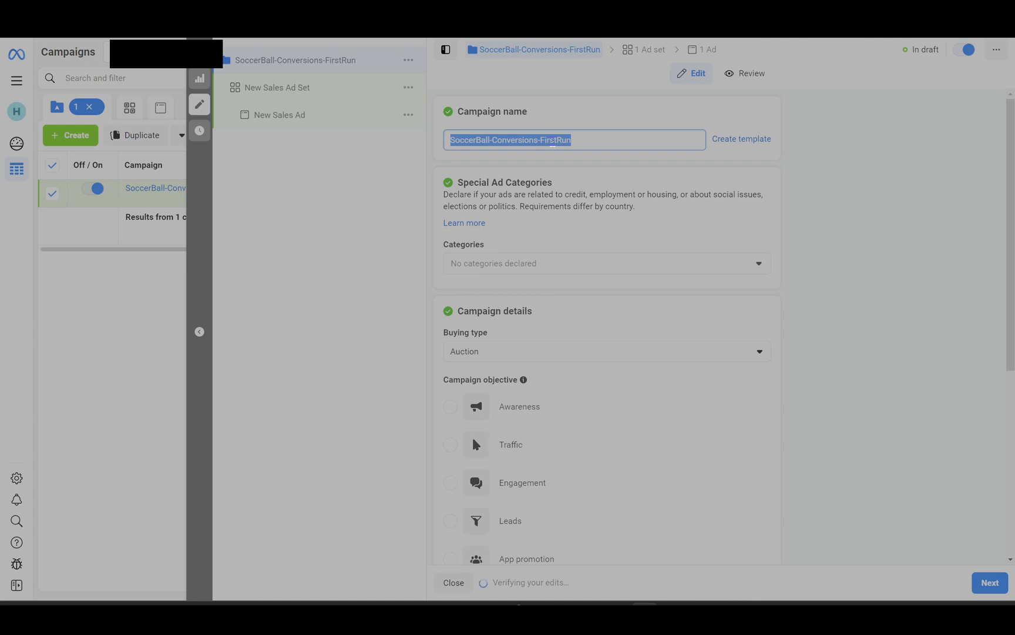
# Review the campaign's ad category, objective, catalog and A/B test settings, and expand the extra options to check the campaign spending limit
pyautogui.scroll(-1, 497, 192)
pyautogui.scroll(-2, 497, 192)
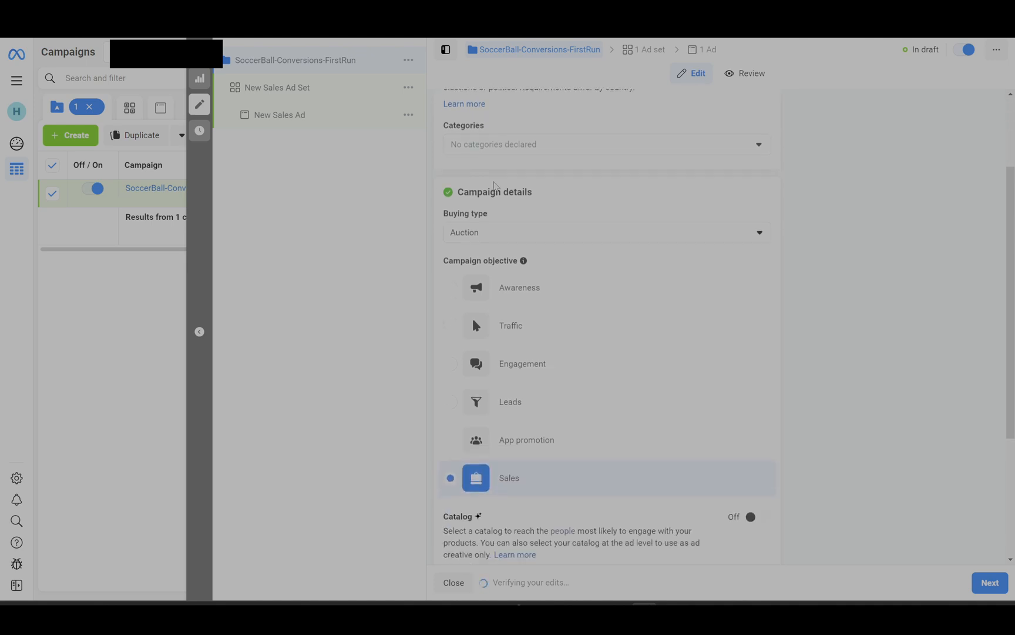
pyautogui.scroll(3, 529, 194)
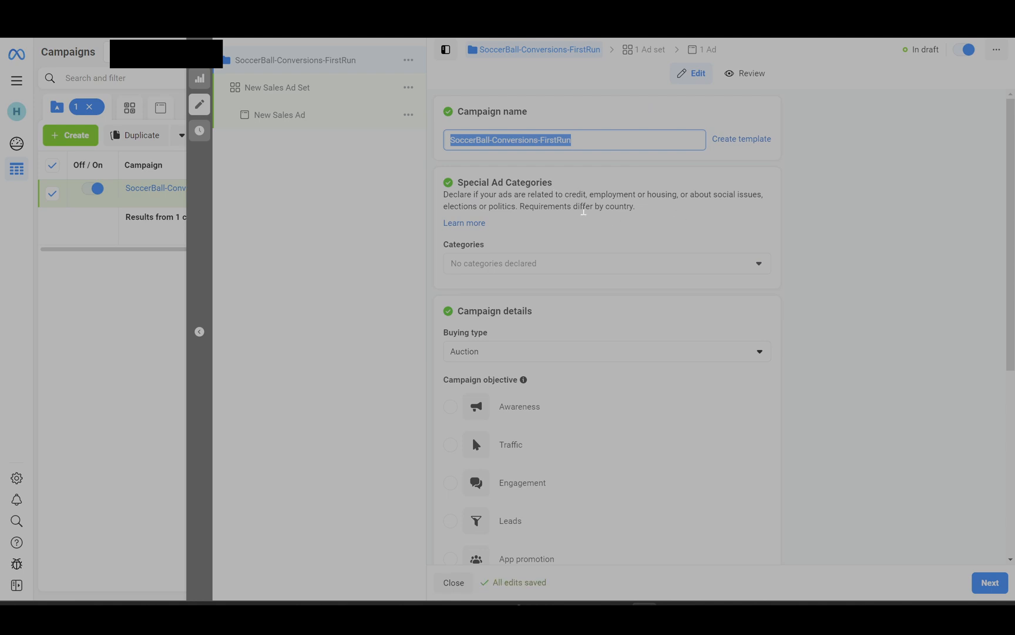
pyautogui.scroll(-1, 564, 210)
pyautogui.scroll(-4, 564, 210)
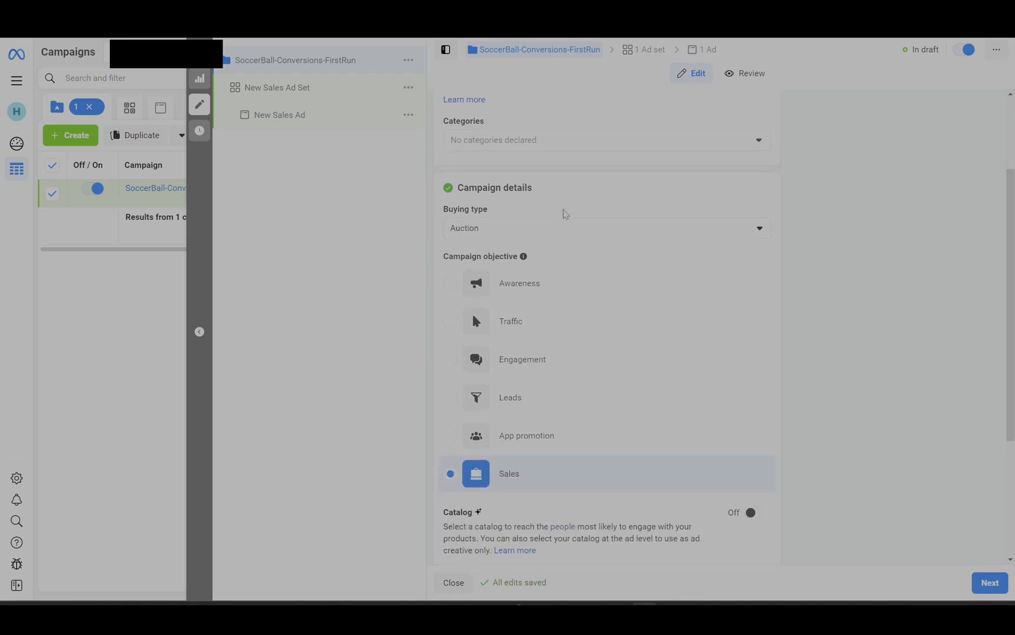
pyautogui.scroll(-2, 503, 215)
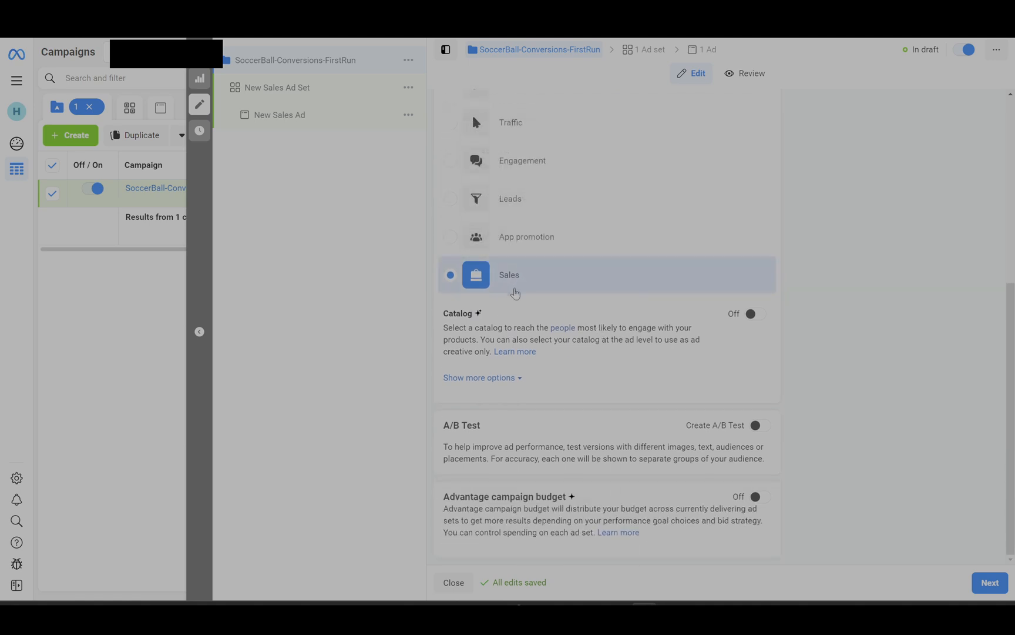
pyautogui.click(500, 379)
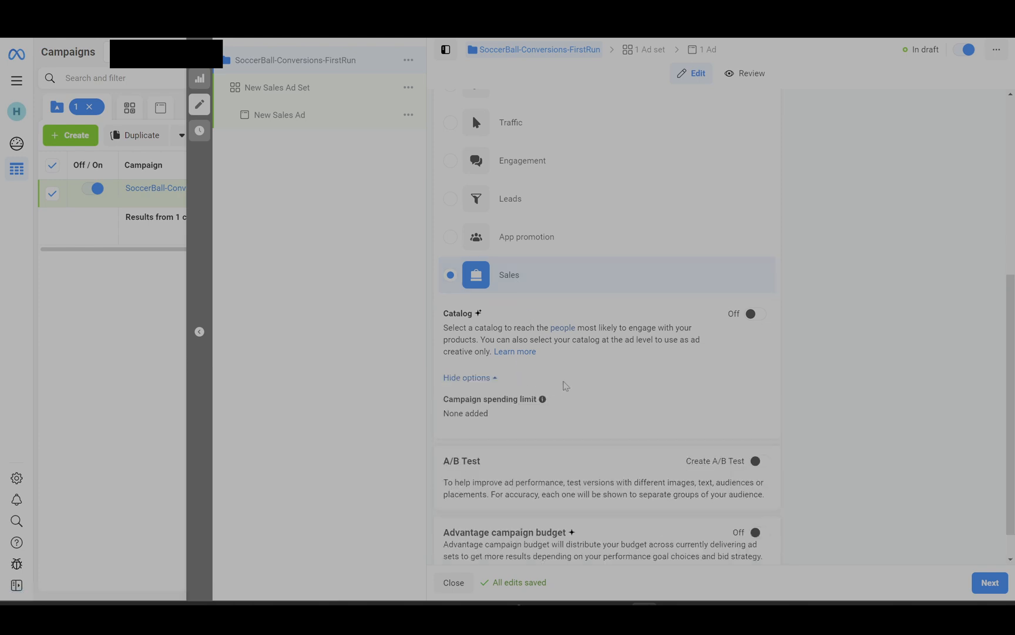
pyautogui.scroll(-1, 567, 383)
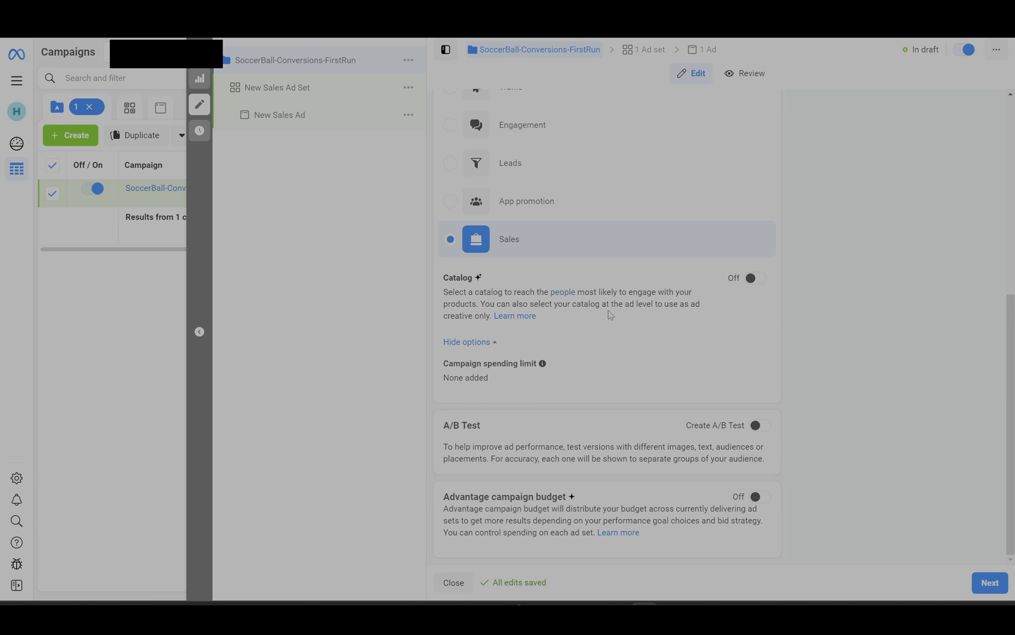
pyautogui.click(466, 341)
pyautogui.click(463, 379)
# Turn on Advantage campaign budget for the campaign and close the editor without publishing the draft
pyautogui.click(764, 499)
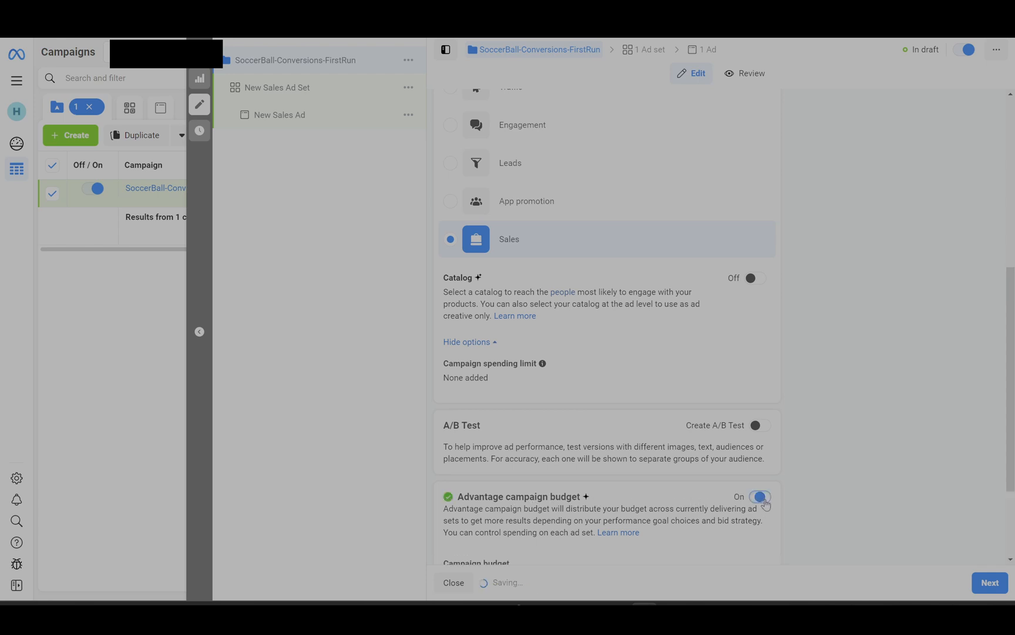
pyautogui.scroll(-2, 682, 464)
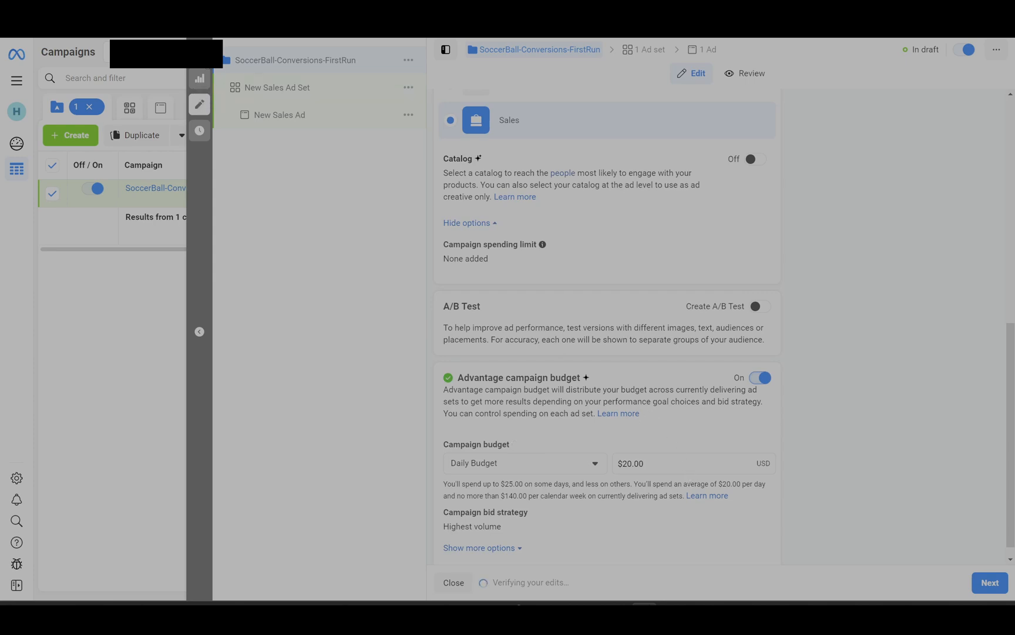
pyautogui.click(199, 53)
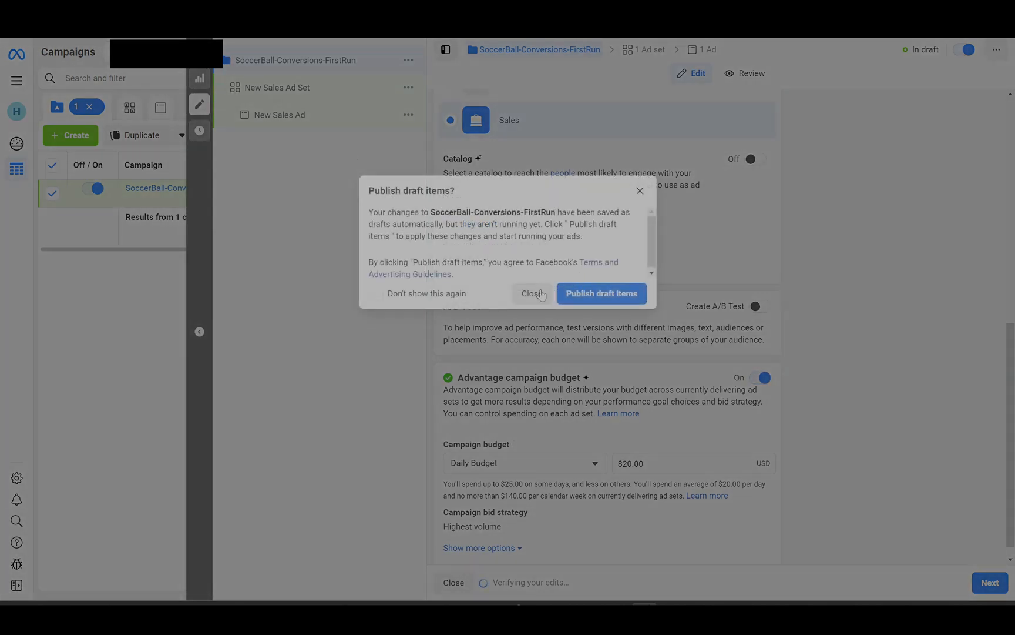
pyautogui.click(533, 293)
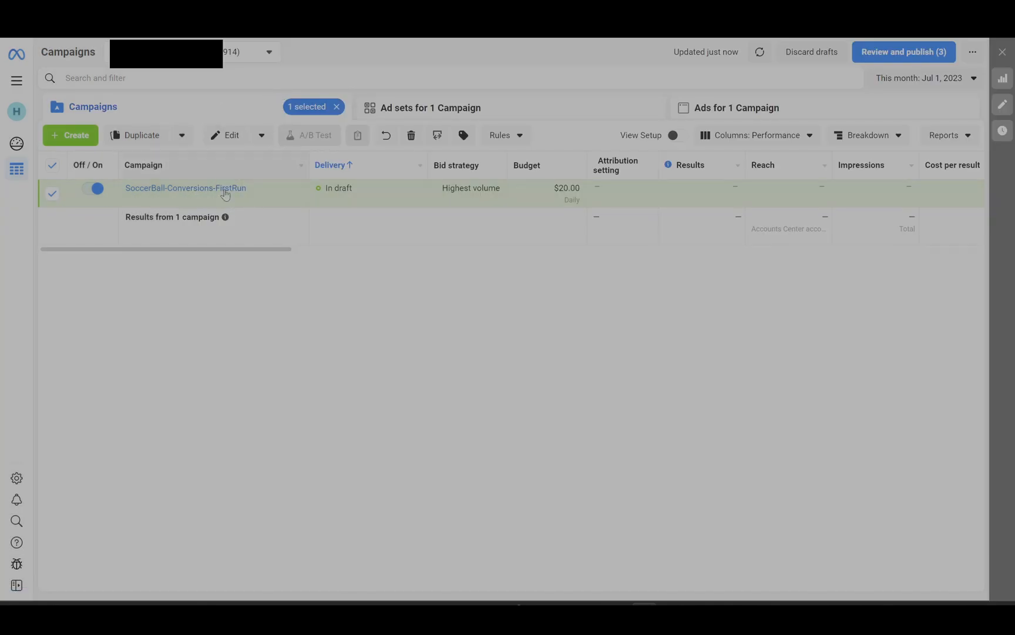
# View the campaign's ad sets, return to the campaign level and reopen SoccerBall-Conversions-FirstRun for editing
pyautogui.click(439, 110)
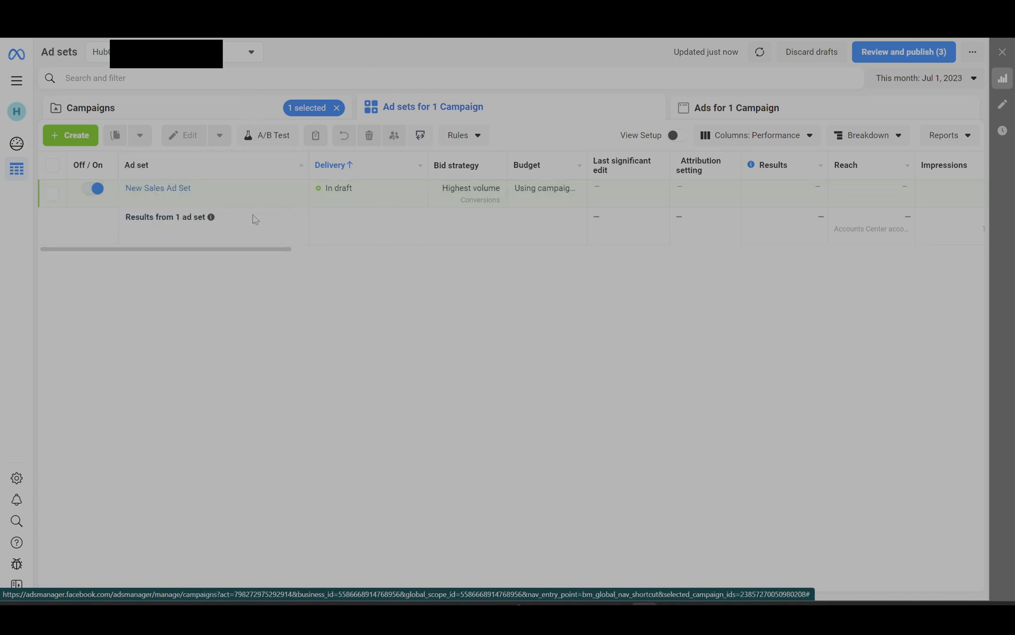
pyautogui.click(256, 113)
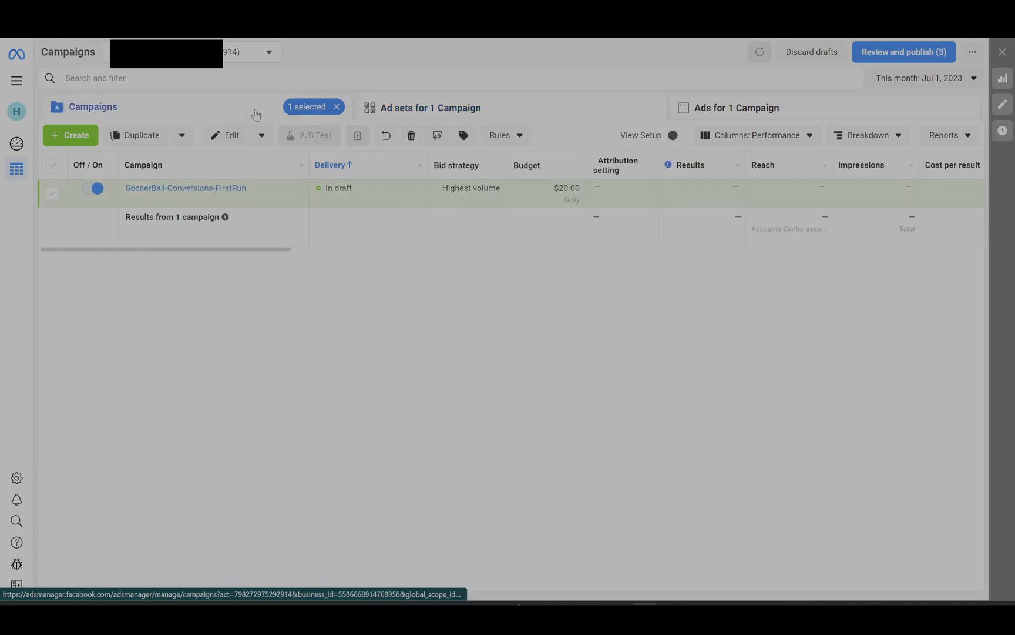
pyautogui.click(228, 135)
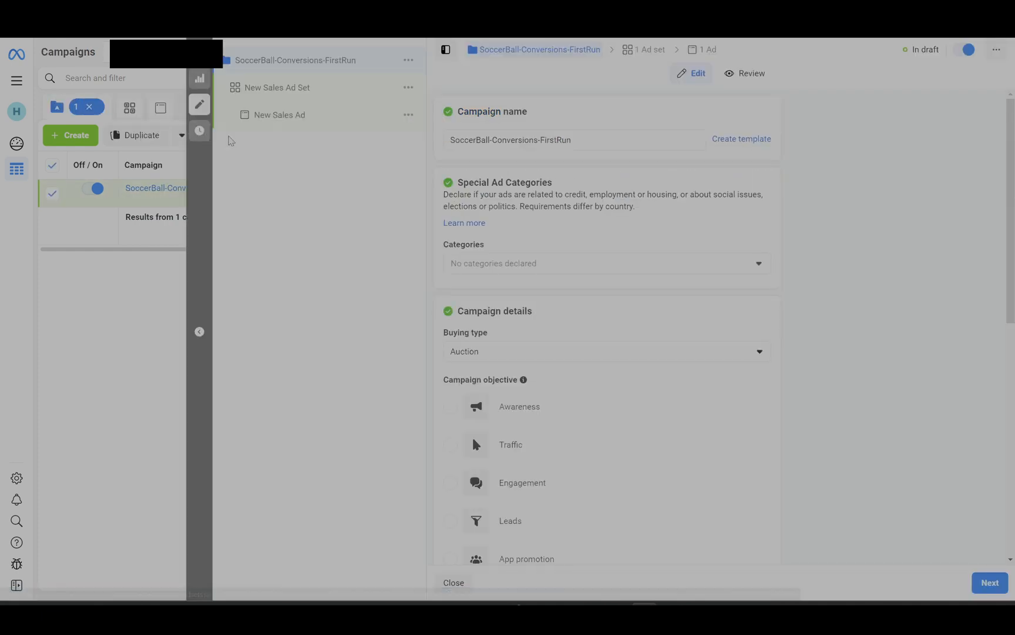
# Set the daily Advantage campaign budget of SoccerBall-Conversions-FirstRun to $10.00
pyautogui.scroll(-2, 458, 348)
pyautogui.scroll(-5, 458, 348)
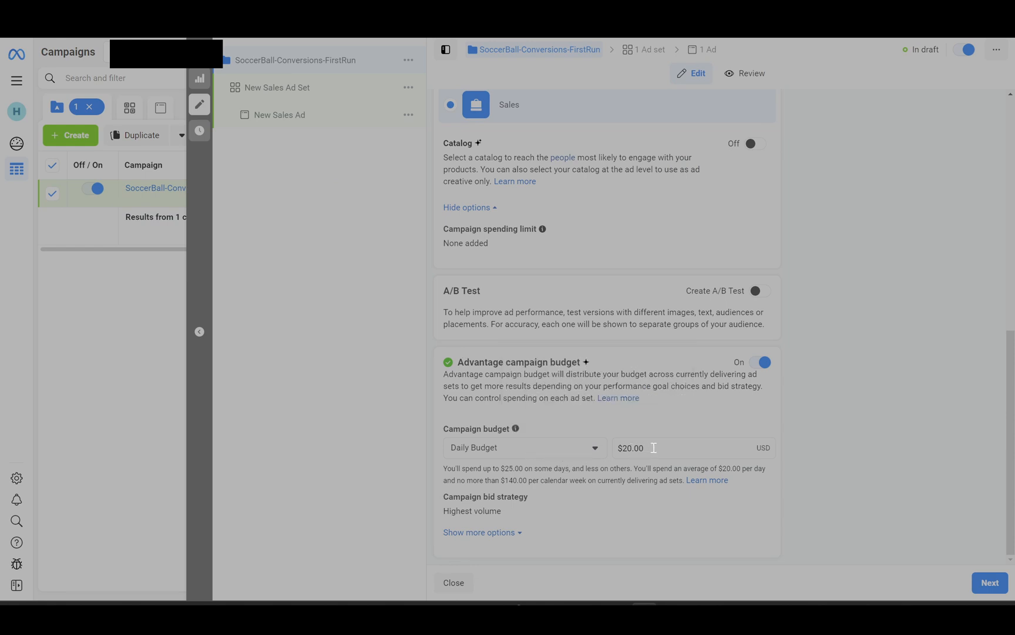
pyautogui.moveTo(652, 447); pyautogui.dragTo(606, 450)
pyautogui.press('BackSpace')
pyautogui.write('10')
pyautogui.click(838, 441)
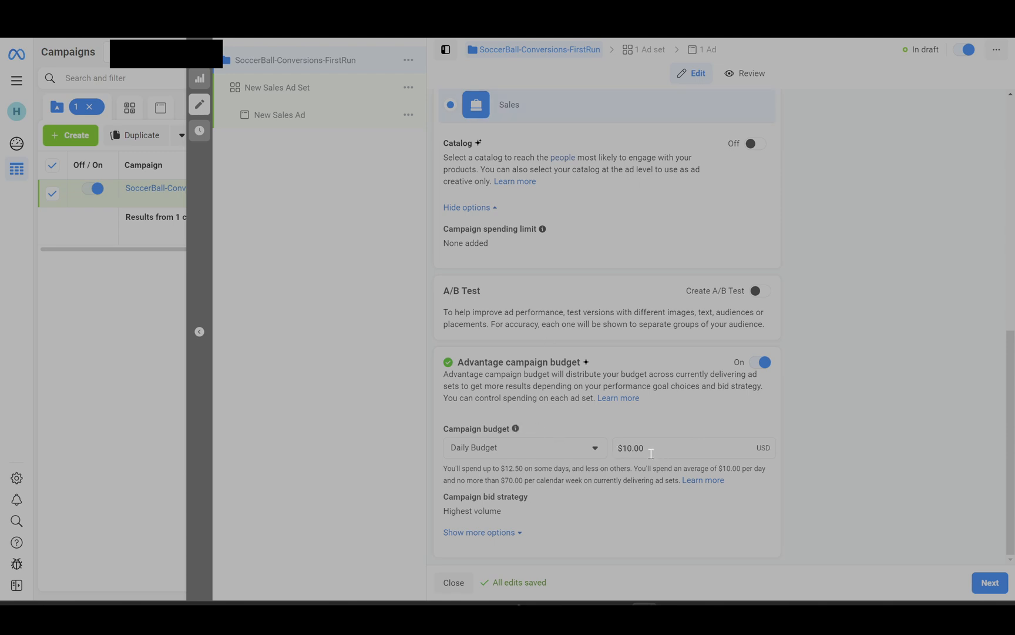
# Check the available campaign budget types and expand the extra budget options to view the ad scheduling setting
pyautogui.click(519, 447)
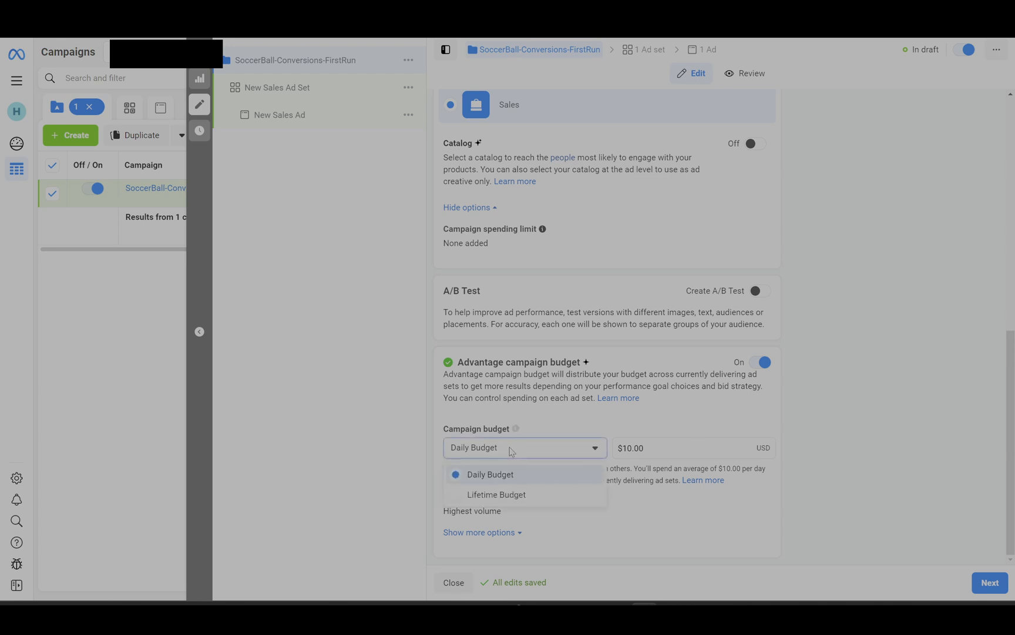
pyautogui.click(650, 447)
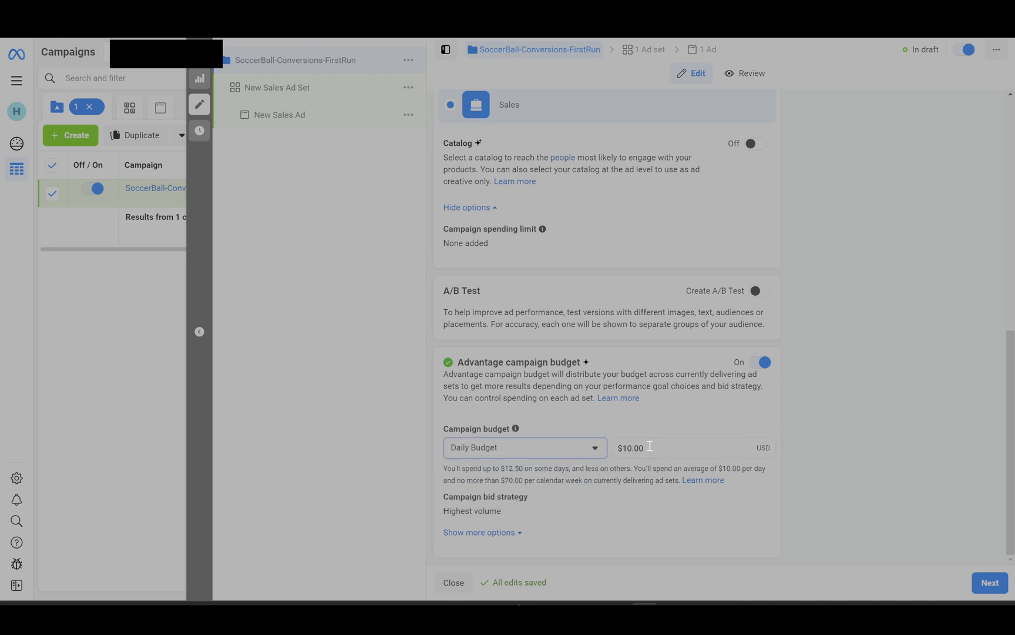
pyautogui.click(482, 532)
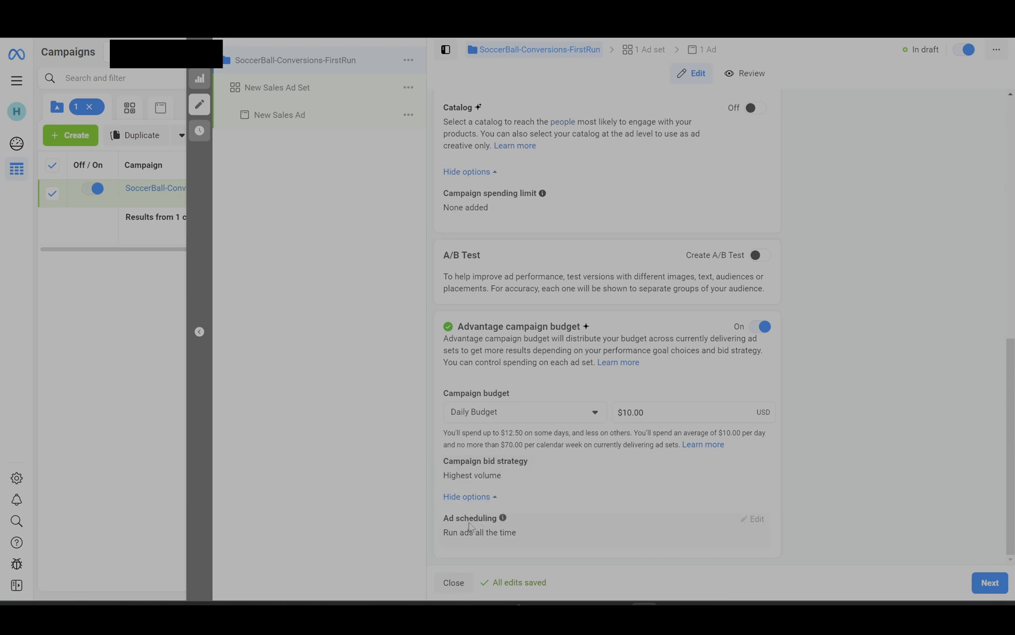
# Copy the campaign name, open the campaign's ad set and rename it SoccerBall-Conversions-FirstRun-
pyautogui.scroll(7, 470, 526)
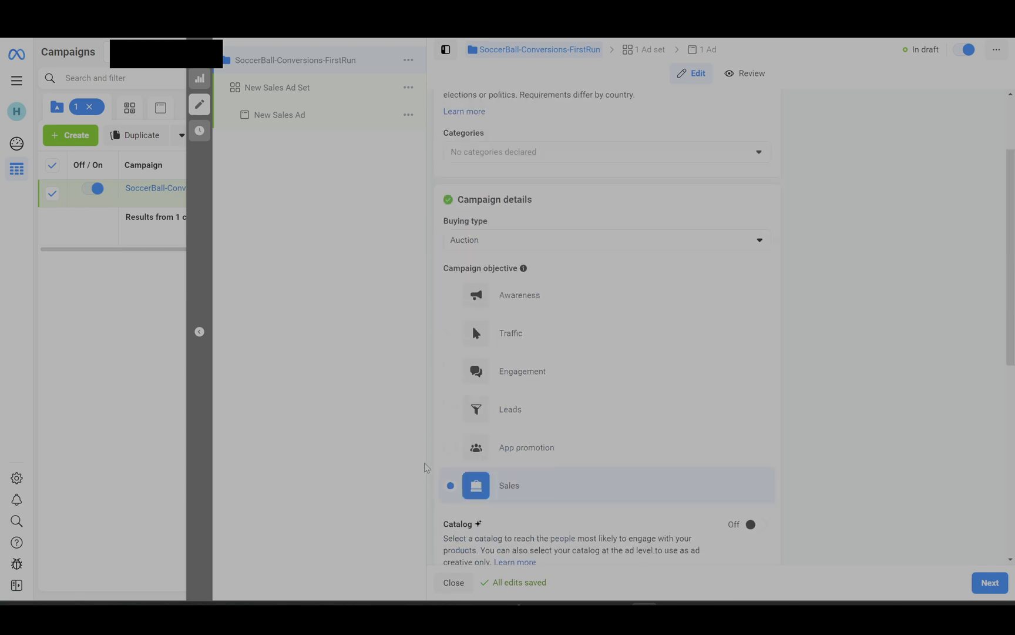
pyautogui.scroll(2, 546, 212)
pyautogui.tripleClick(543, 141)
pyautogui.hotkey('ctrl', 'c')
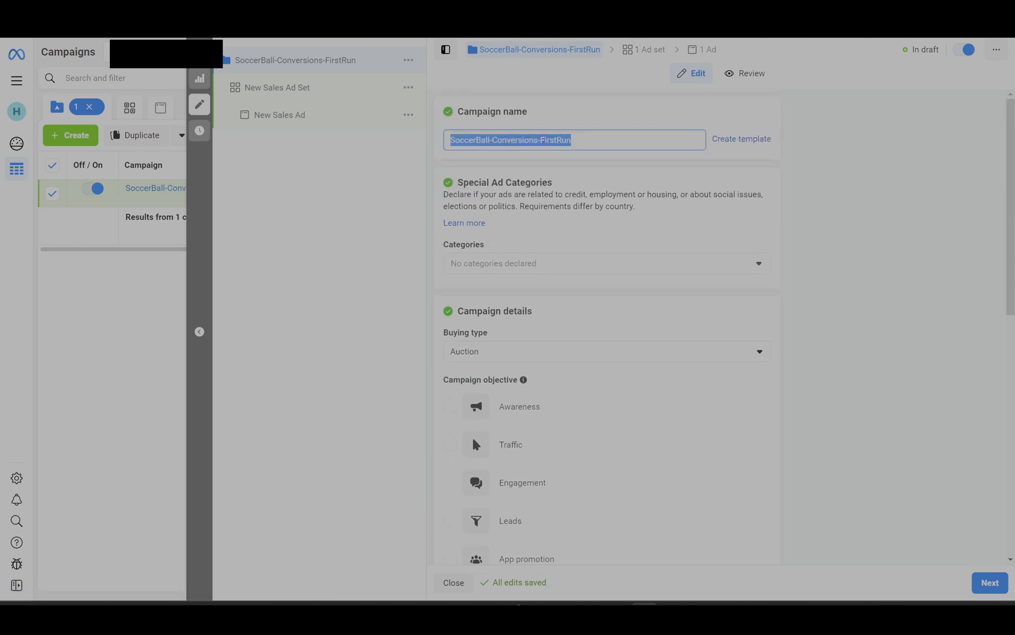
pyautogui.click(638, 52)
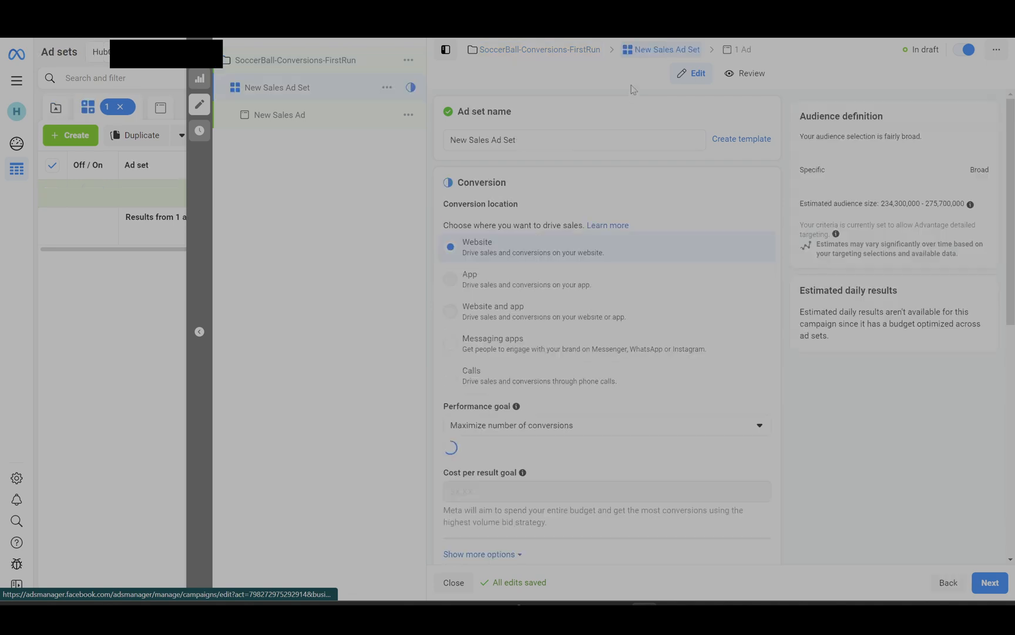
pyautogui.tripleClick(534, 144)
pyautogui.hotkey('ctrl', 'v')
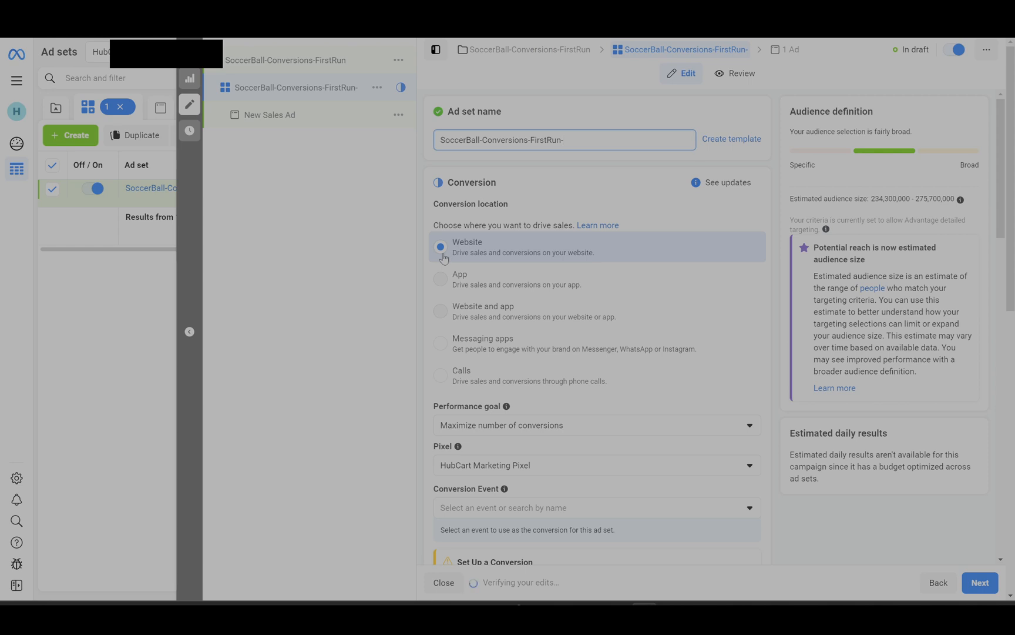
# Check the ad set's performance goal choices and set its conversion event to Purchase
pyautogui.scroll(-2, 402, 267)
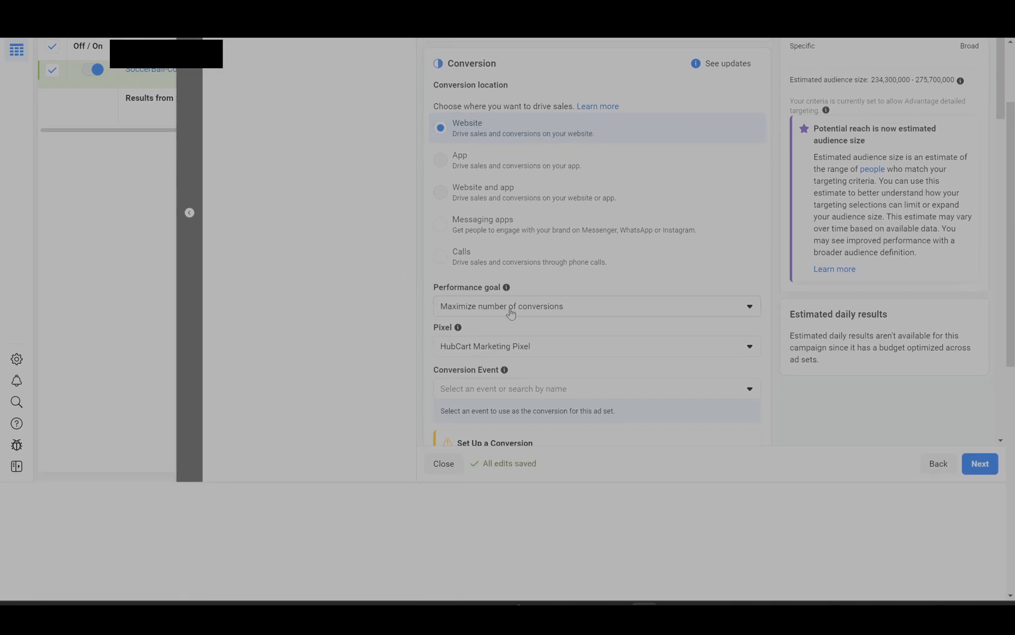
pyautogui.click(510, 310)
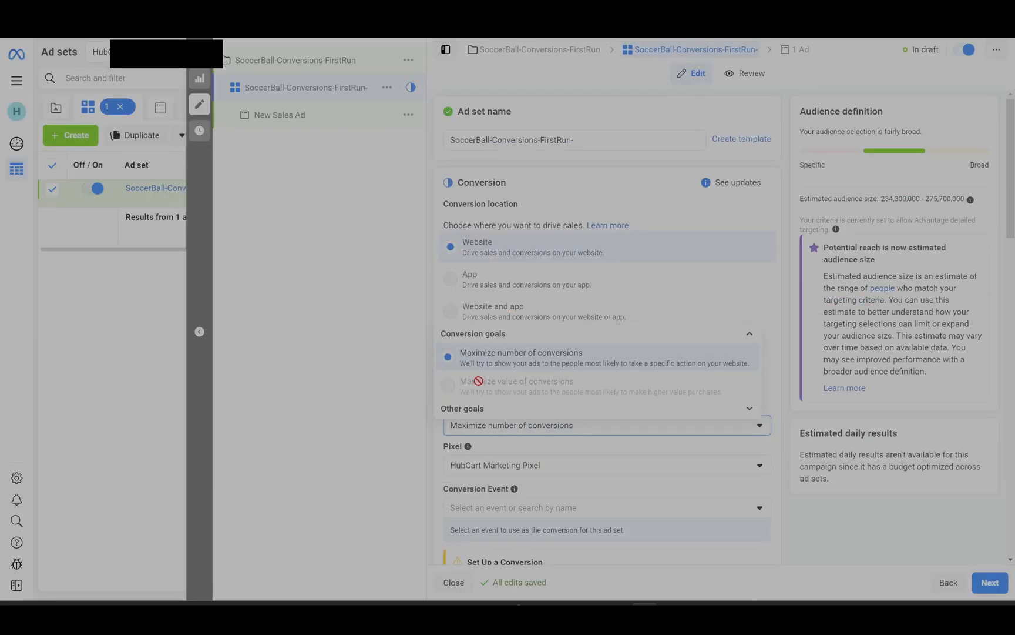
pyautogui.click(404, 362)
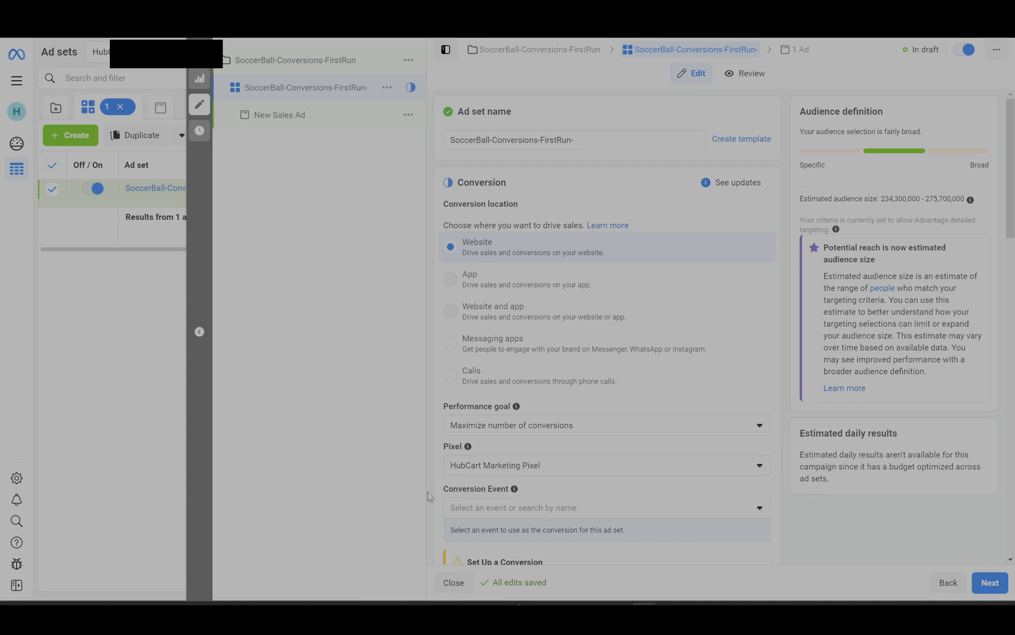
pyautogui.click(482, 507)
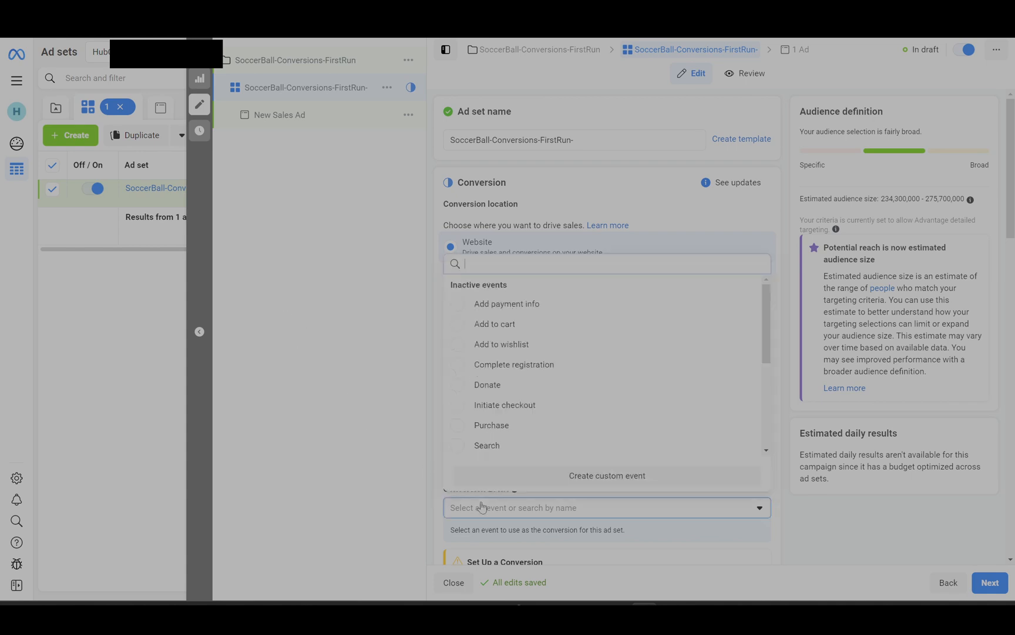
pyautogui.click(467, 425)
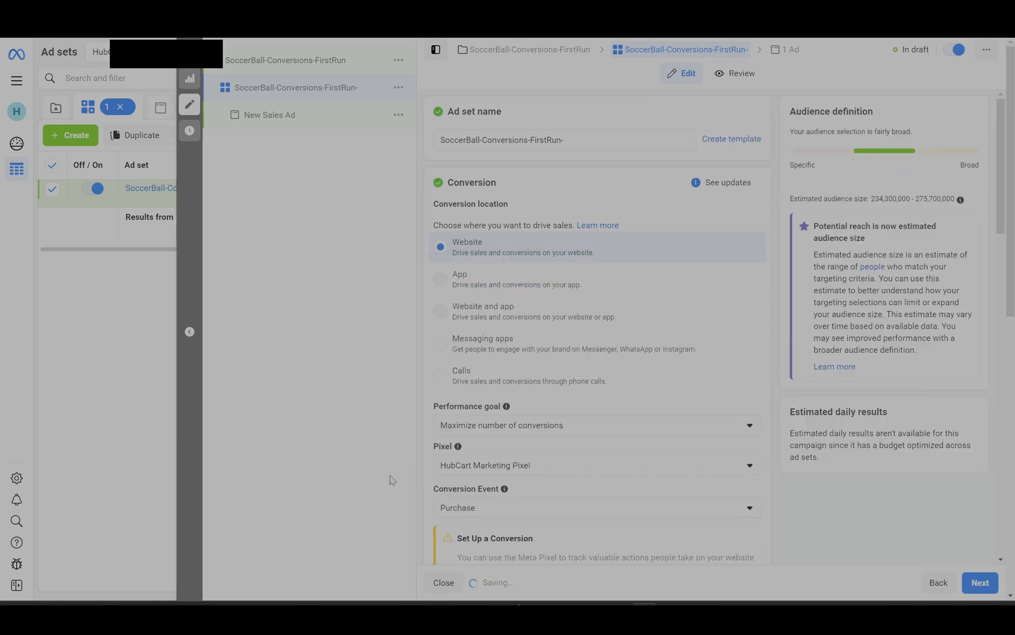
# View the tracking methods offered for setting up conversions, close the dialog and review the ad set's conversion settings
pyautogui.scroll(-5, 500, 365)
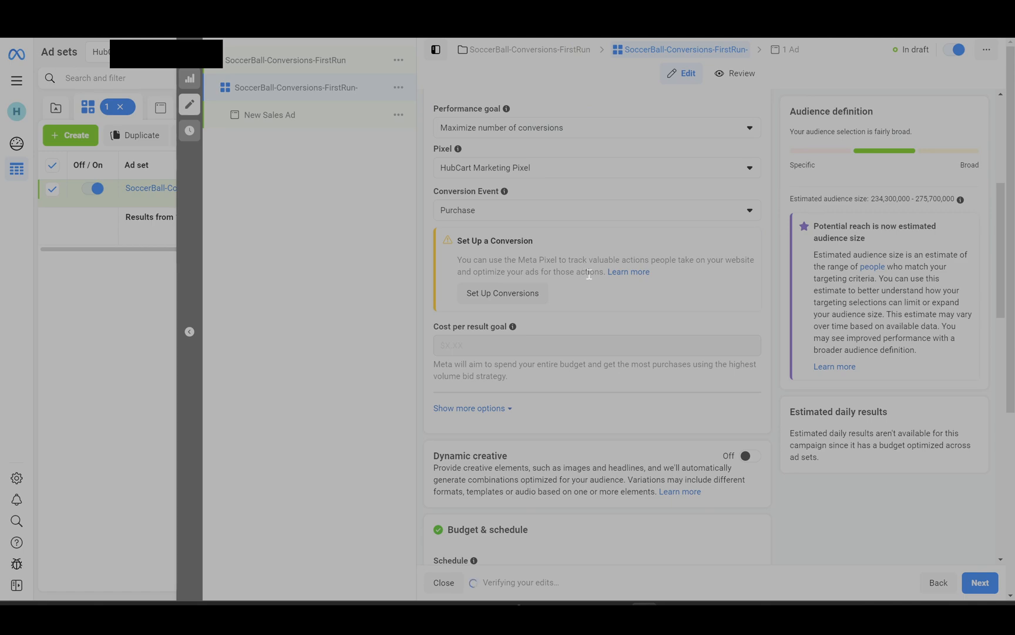
pyautogui.click(520, 297)
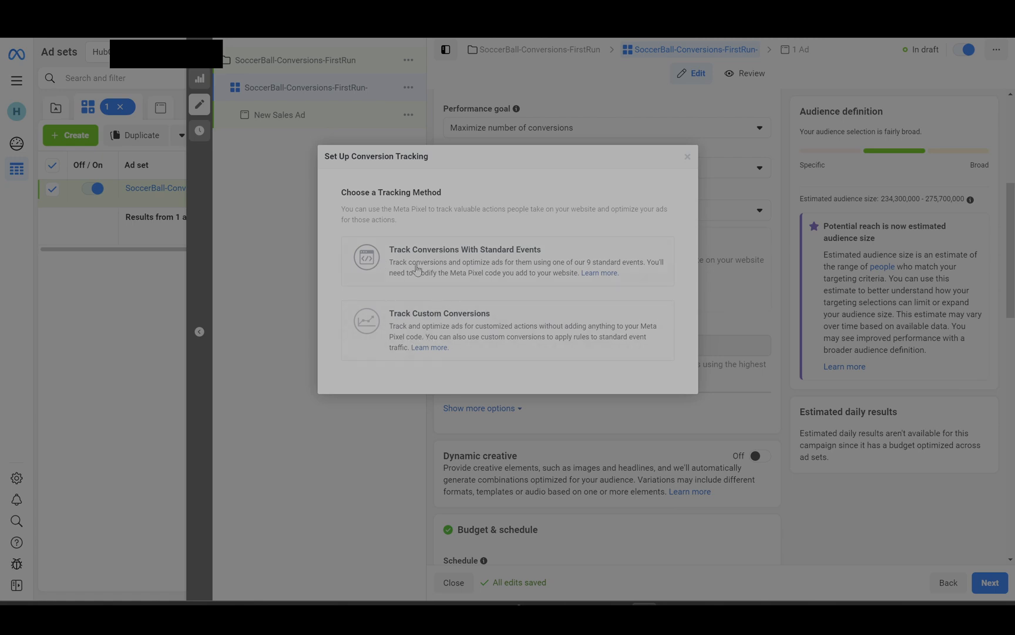
pyautogui.click(687, 156)
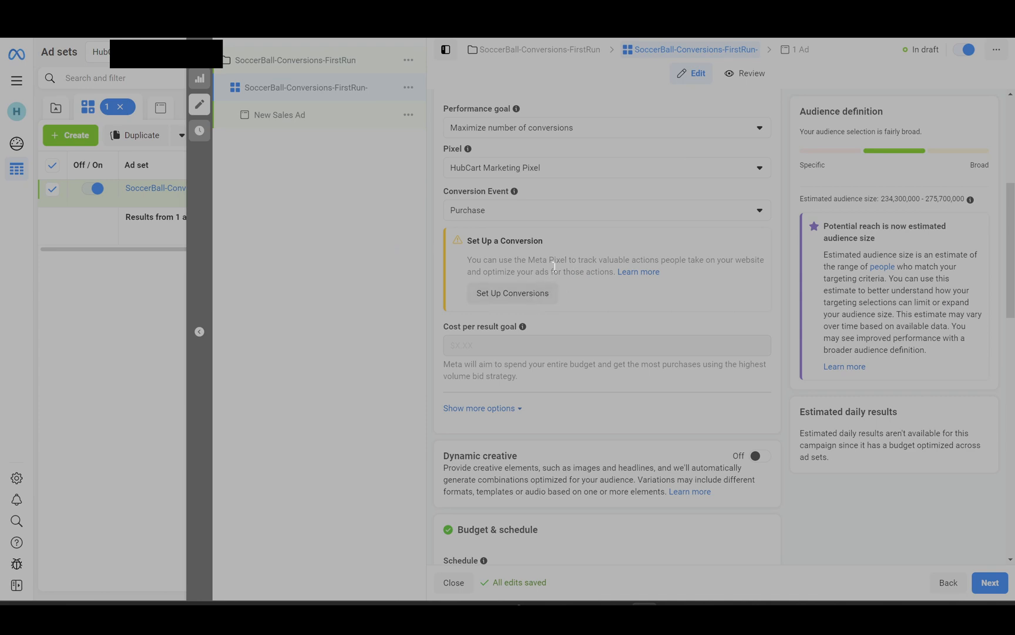
pyautogui.scroll(4, 460, 267)
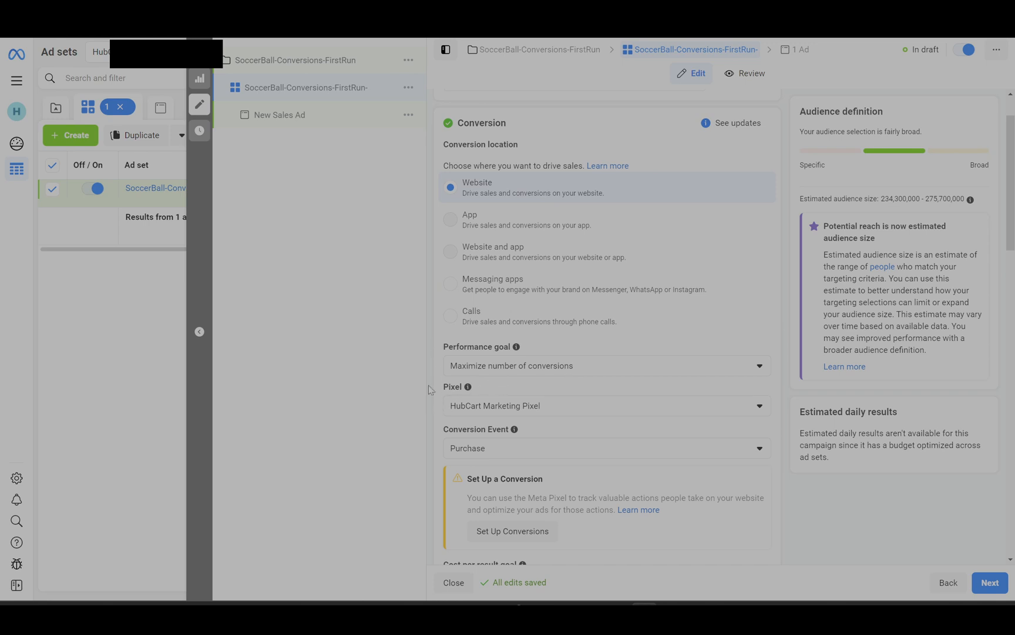
pyautogui.scroll(-1, 511, 400)
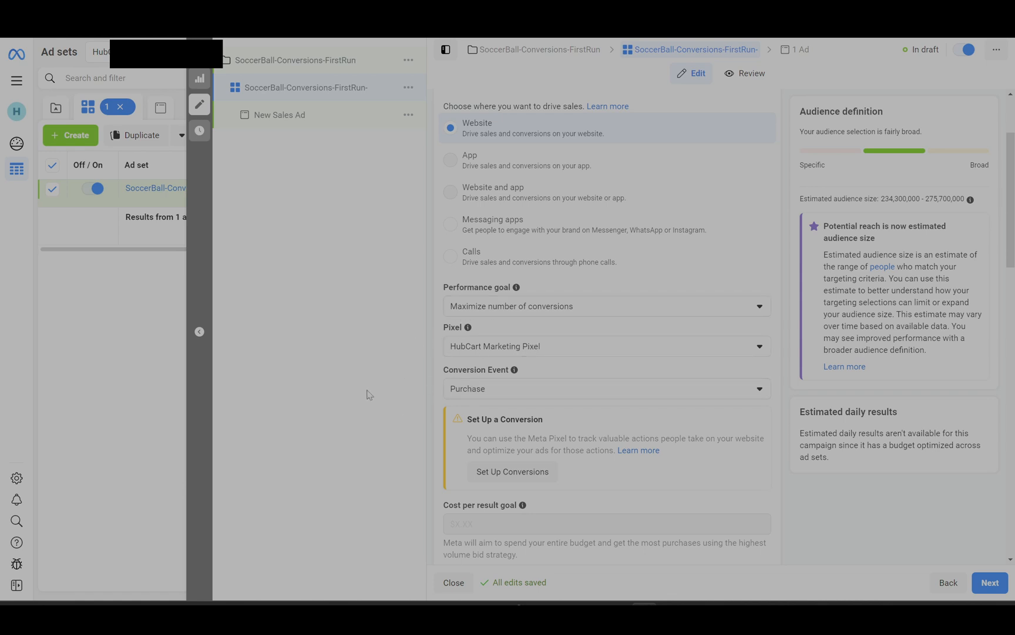
# Expand the extra conversion options, try the 1-day click attribution setting and settle on 7-day click
pyautogui.scroll(-3, 683, 385)
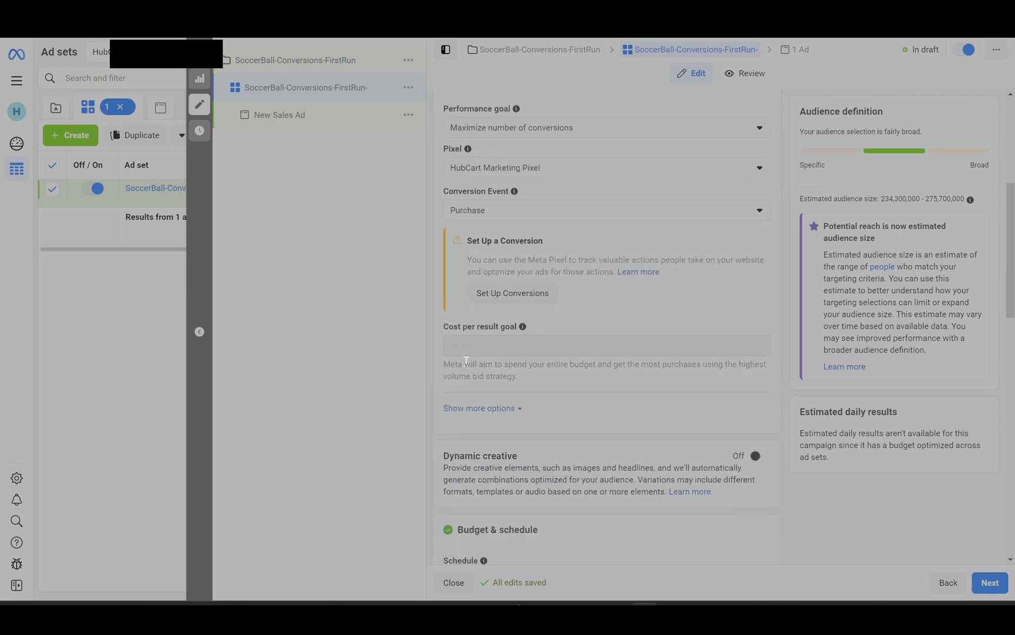
pyautogui.scroll(-2, 449, 368)
pyautogui.click(494, 290)
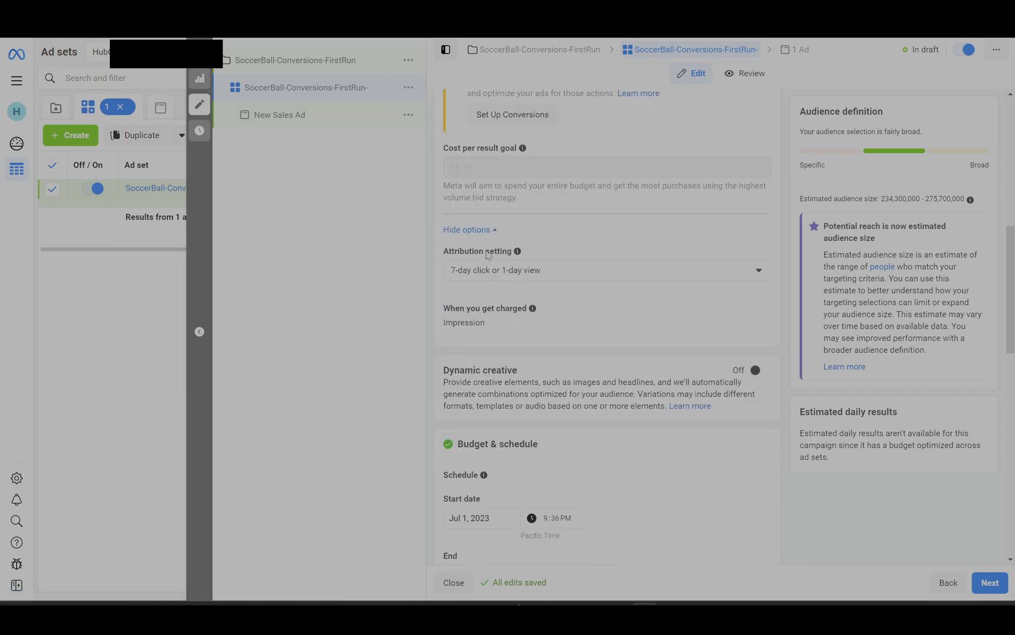
pyautogui.click(542, 271)
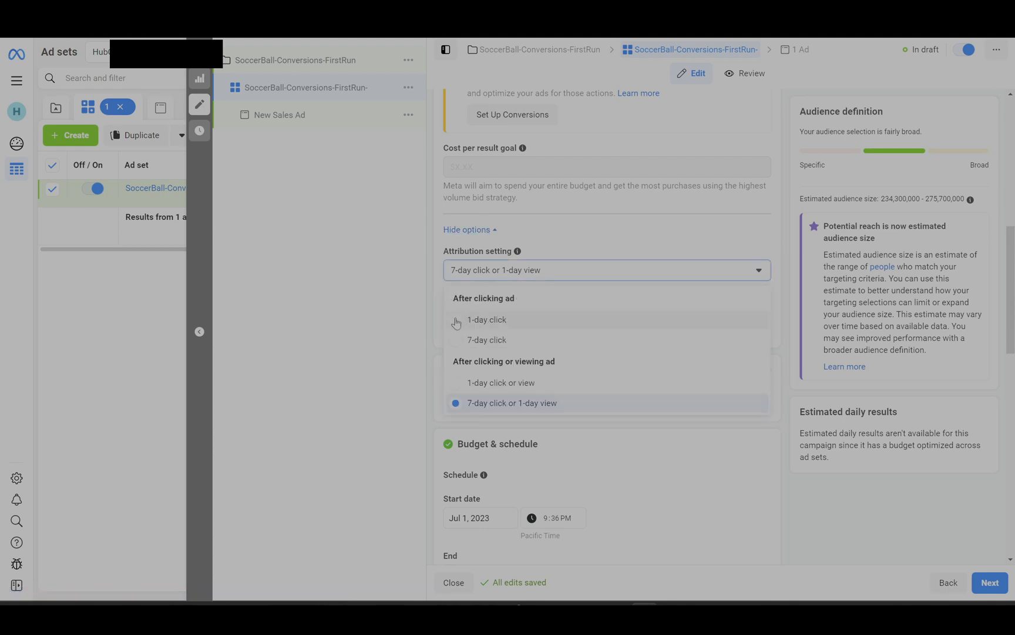
pyautogui.click(456, 319)
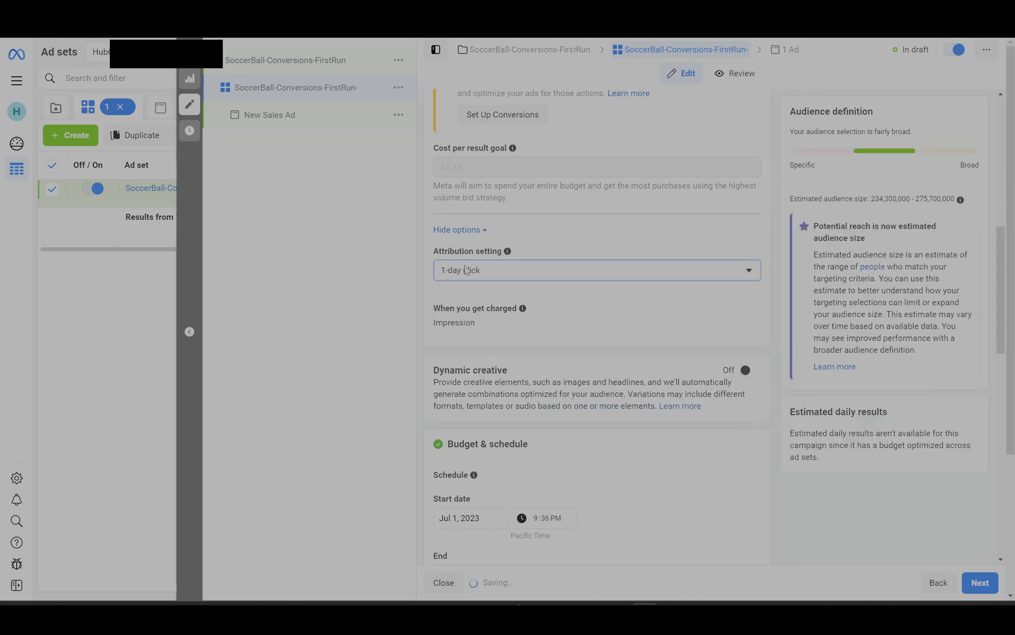
pyautogui.moveTo(509, 253)
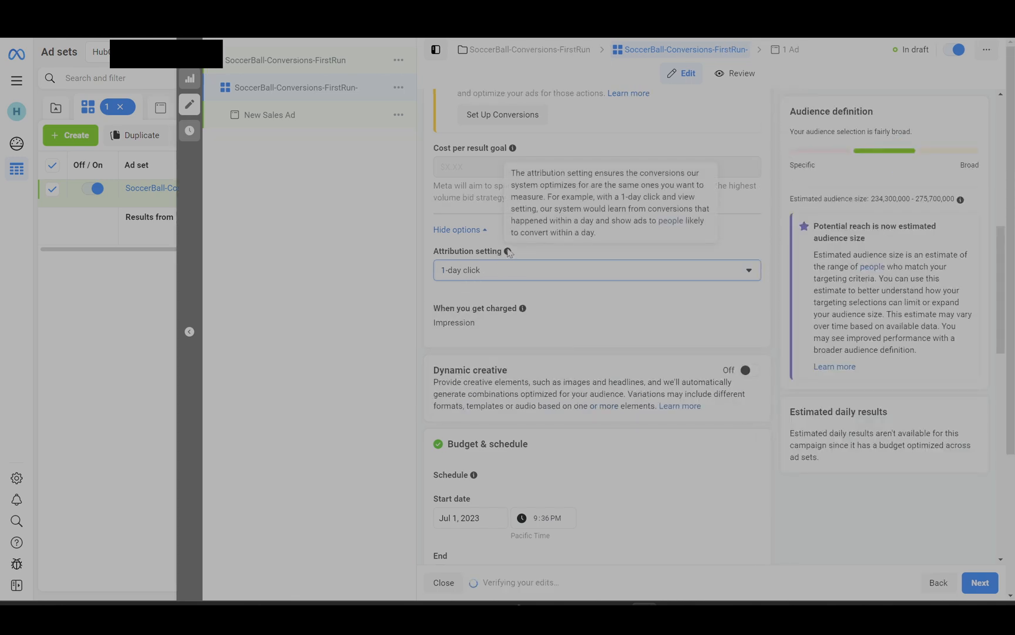
pyautogui.click(481, 272)
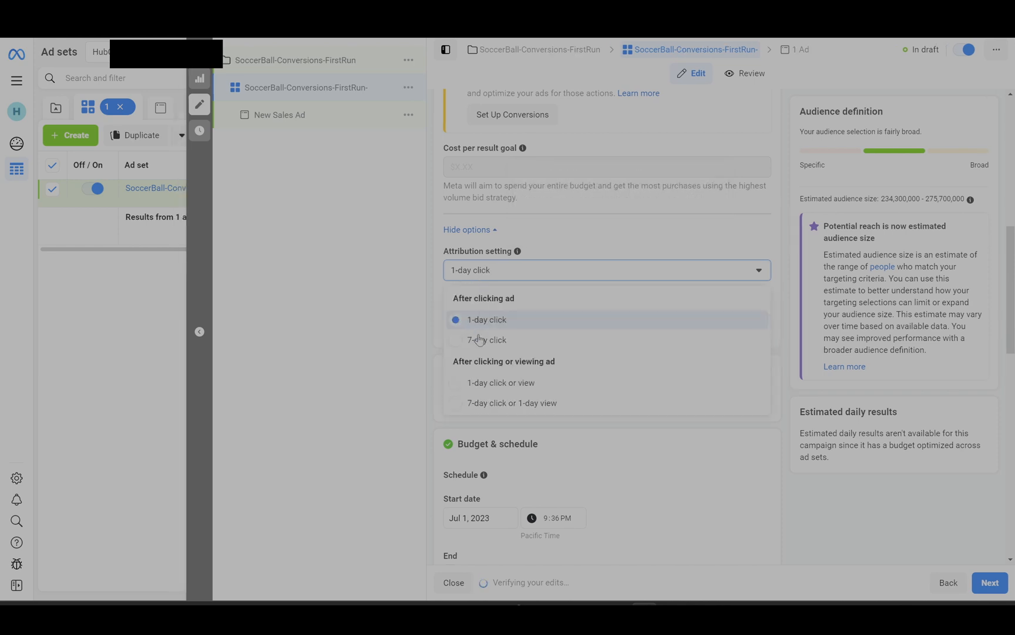
pyautogui.click(479, 339)
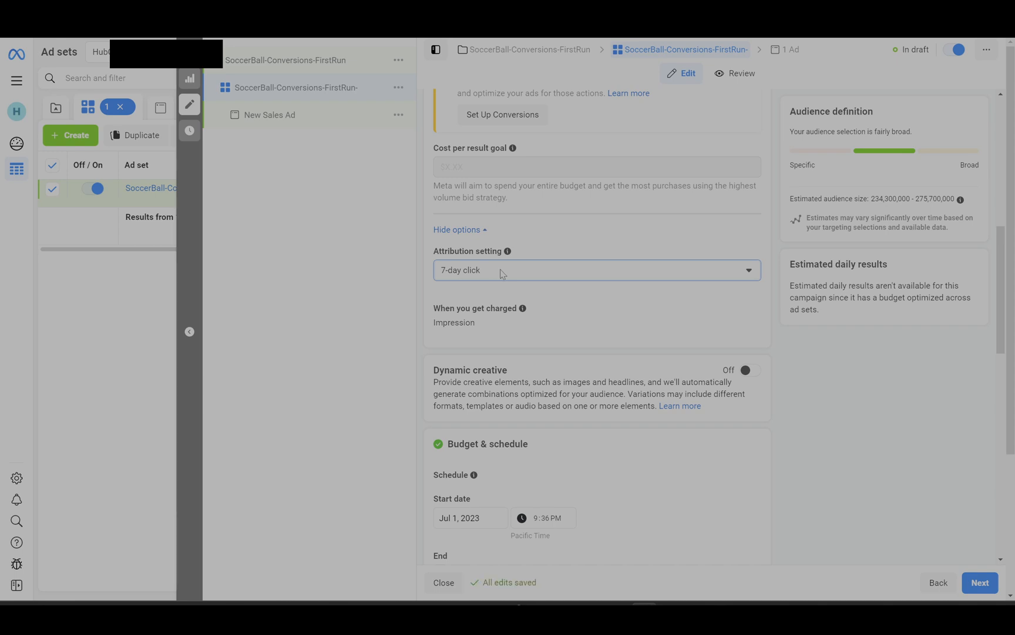
# Schedule the ad set to start on Jul 2, 2023 at 12:00 AM
pyautogui.scroll(-4, 531, 241)
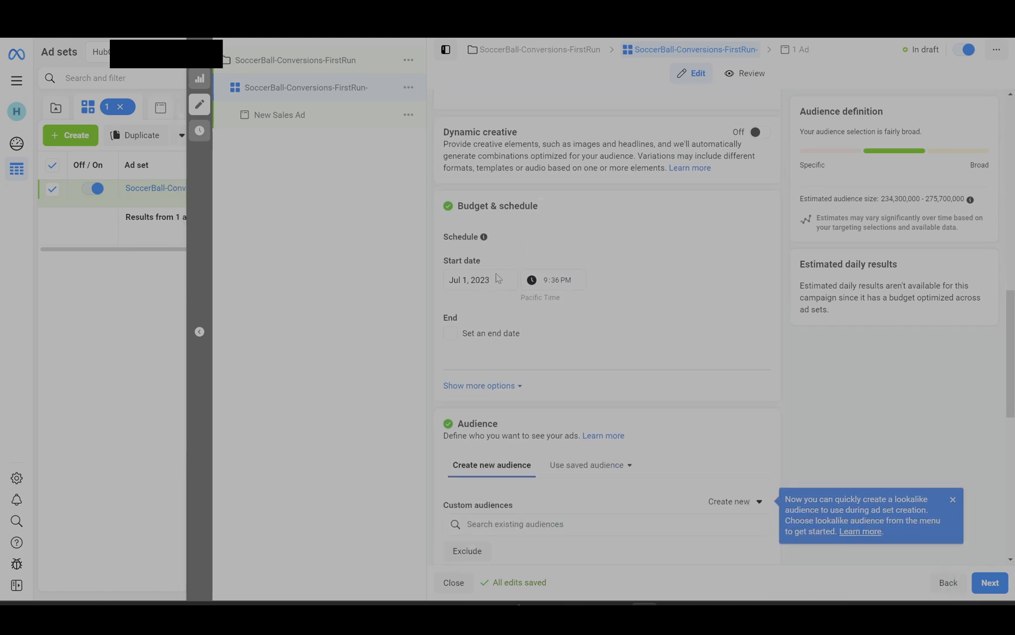
pyautogui.click(496, 278)
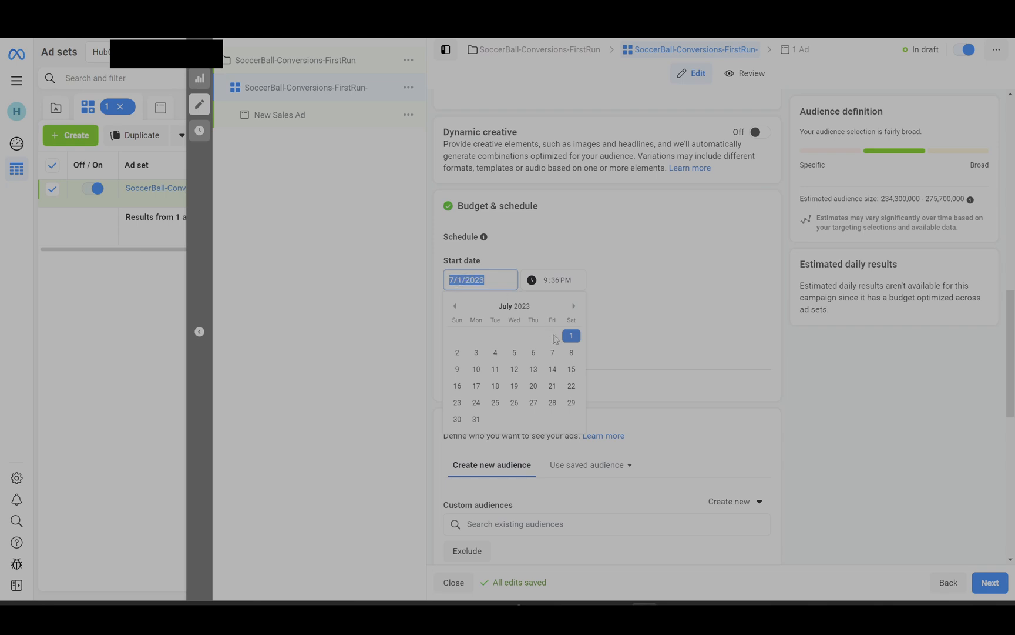
pyautogui.click(458, 353)
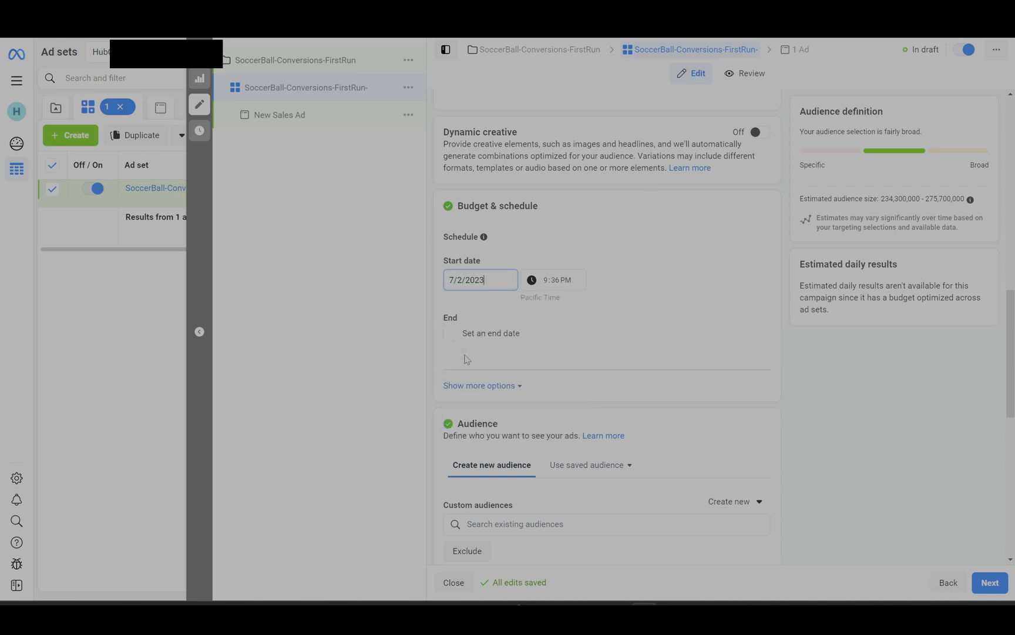
pyautogui.click(545, 286)
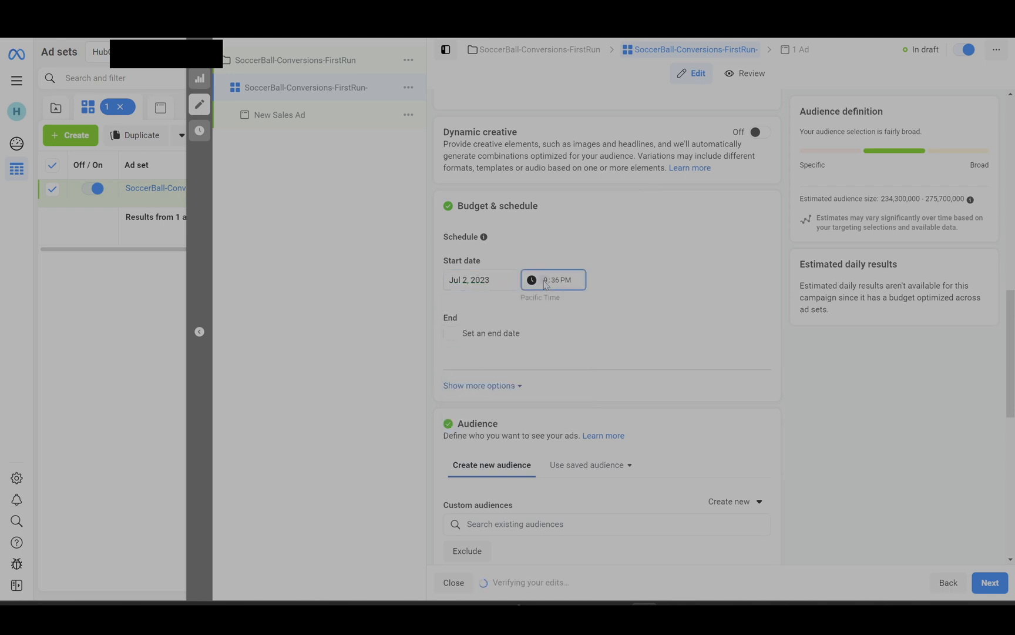
pyautogui.write('12:')
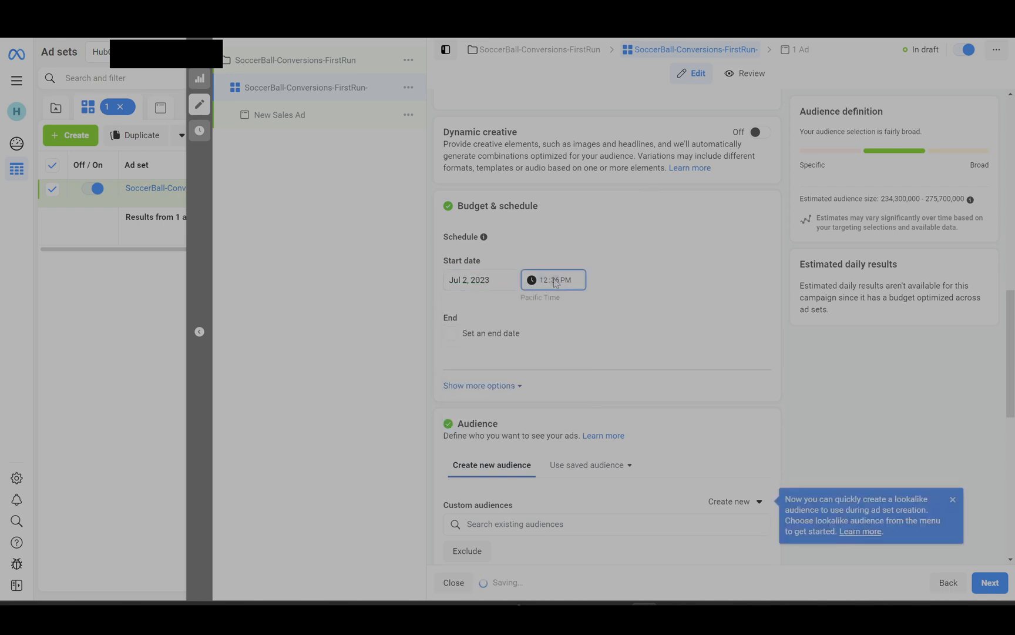
pyautogui.write('00')
pyautogui.click(575, 292)
pyautogui.click(461, 280)
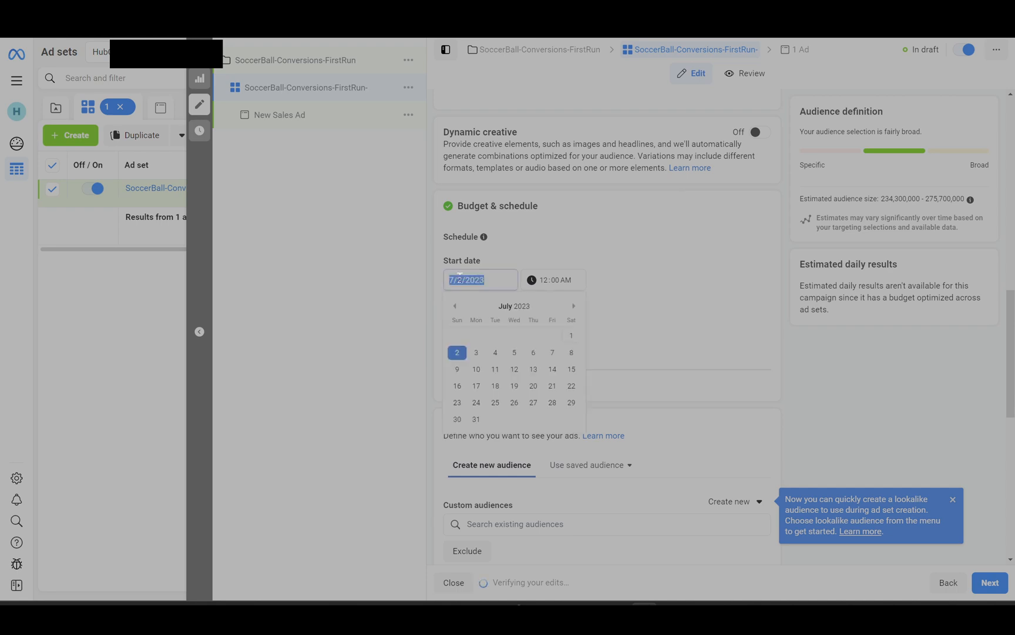
pyautogui.click(426, 265)
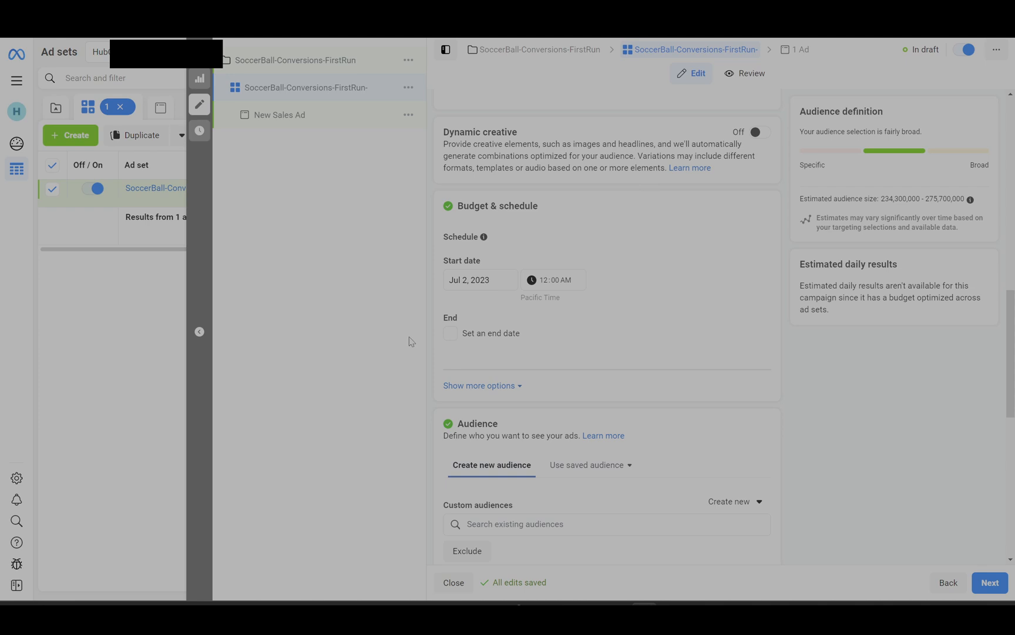
# Review the ad set's audience settings, including custom audiences, locations, age, gender, detailed targeting and languages
pyautogui.scroll(-5, 544, 333)
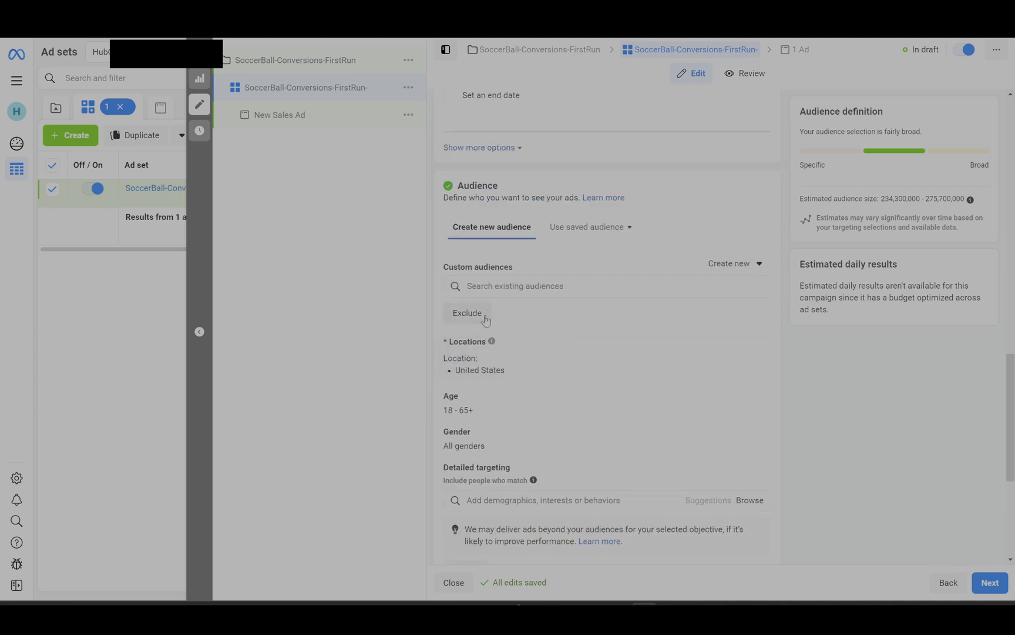
pyautogui.scroll(-1, 593, 295)
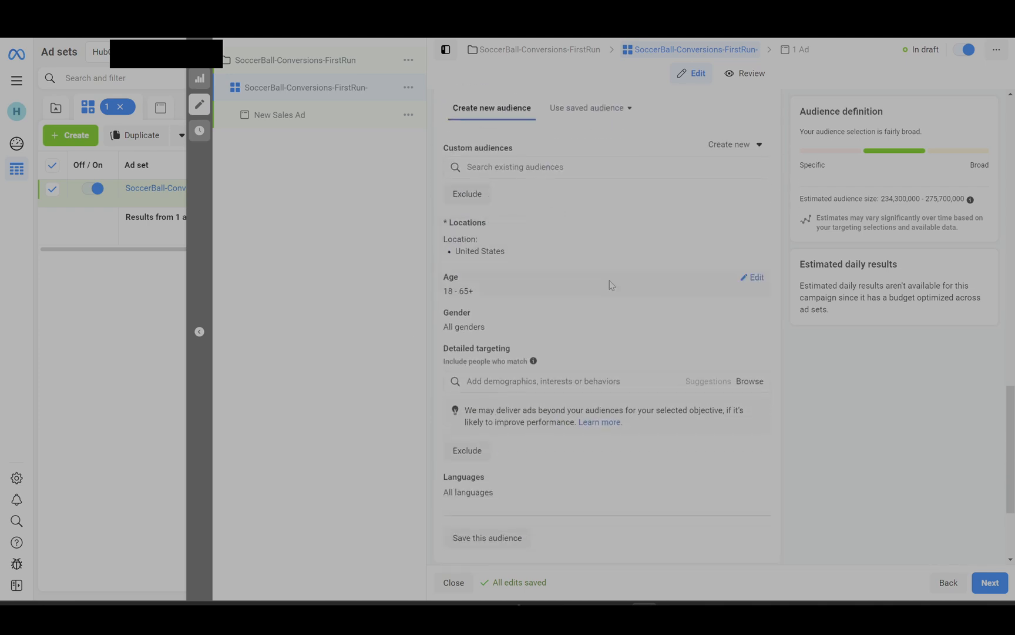
pyautogui.scroll(1, 609, 280)
pyautogui.scroll(1, 620, 288)
pyautogui.scroll(4, 621, 284)
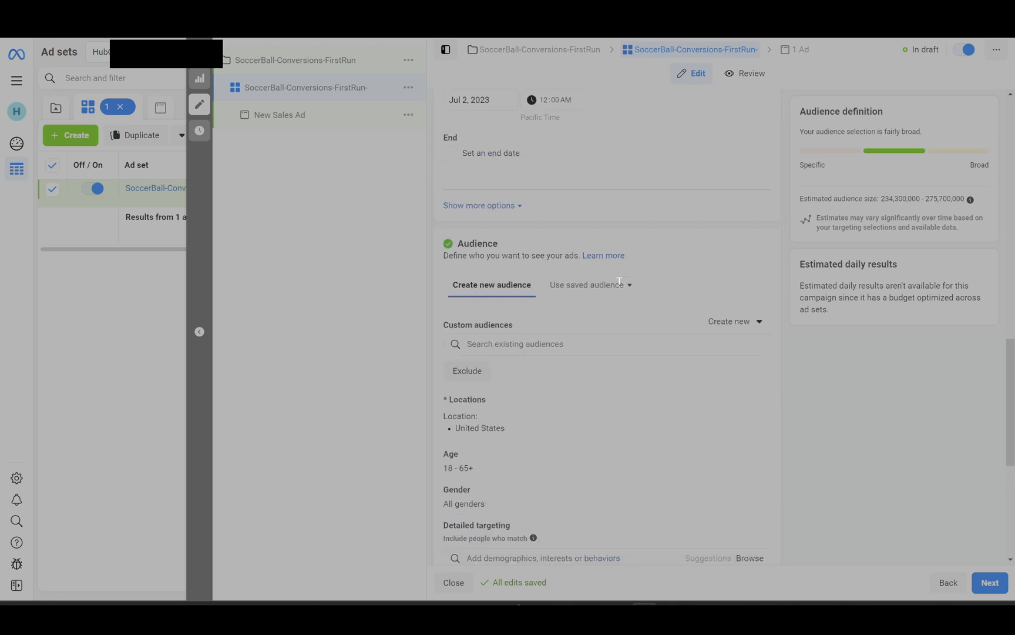
pyautogui.scroll(-2, 593, 276)
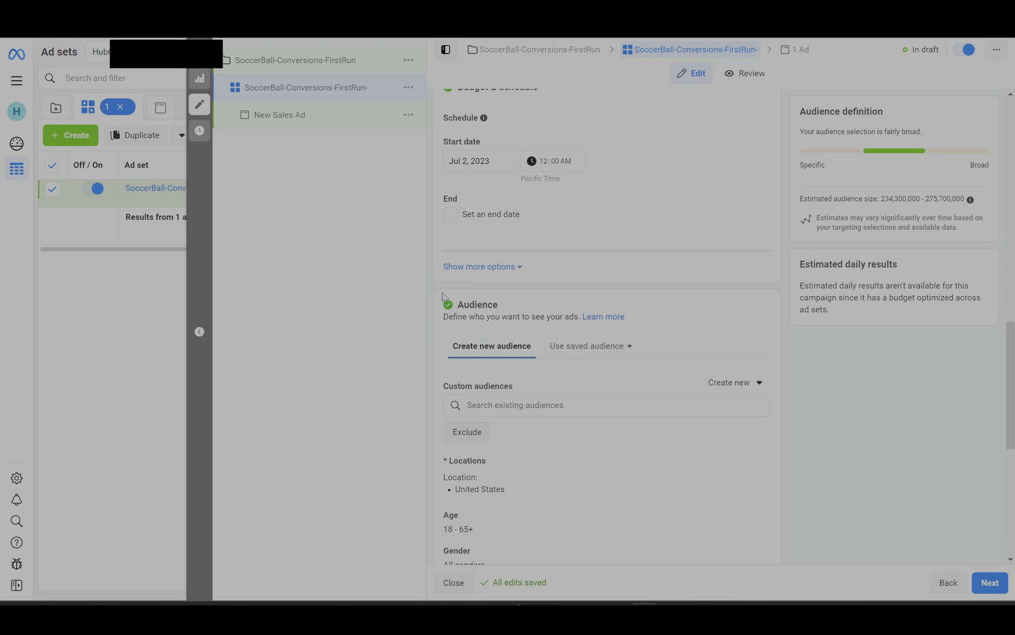
pyautogui.scroll(-1, 439, 297)
pyautogui.scroll(-5, 442, 302)
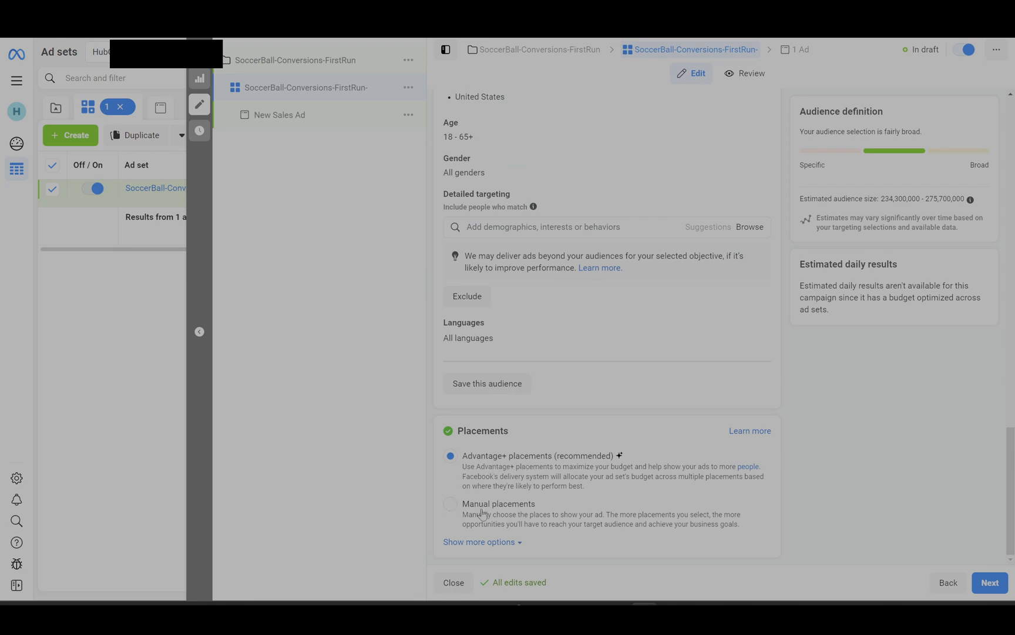
# Switch the ad set to manual placements and deselect the Instagram, Messenger and Audience network platforms
pyautogui.click(481, 542)
pyautogui.scroll(-3, 470, 470)
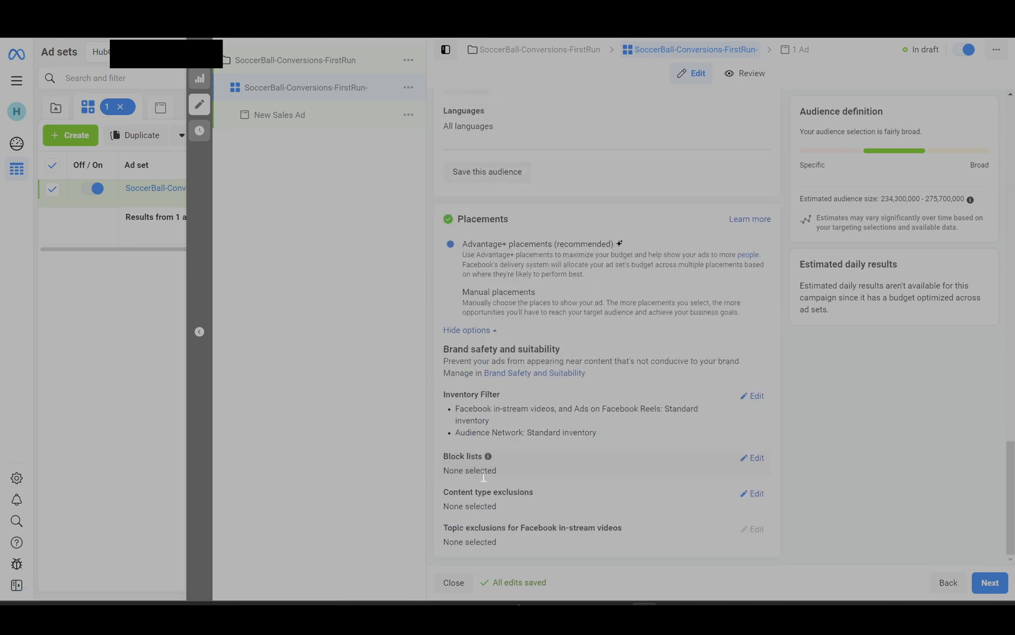
pyautogui.click(453, 301)
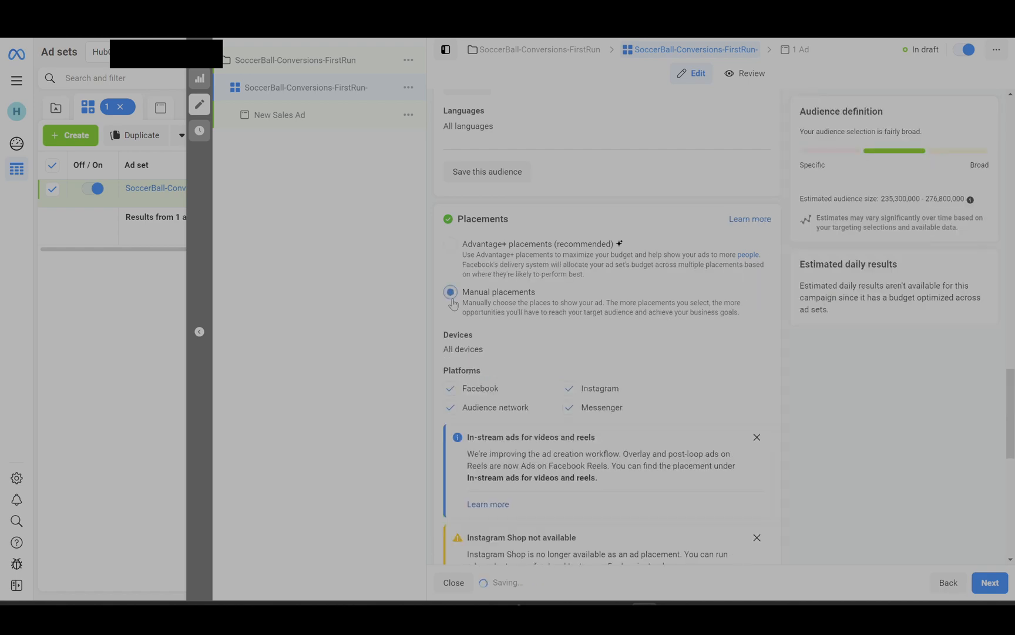
pyautogui.click(570, 388)
pyautogui.click(569, 407)
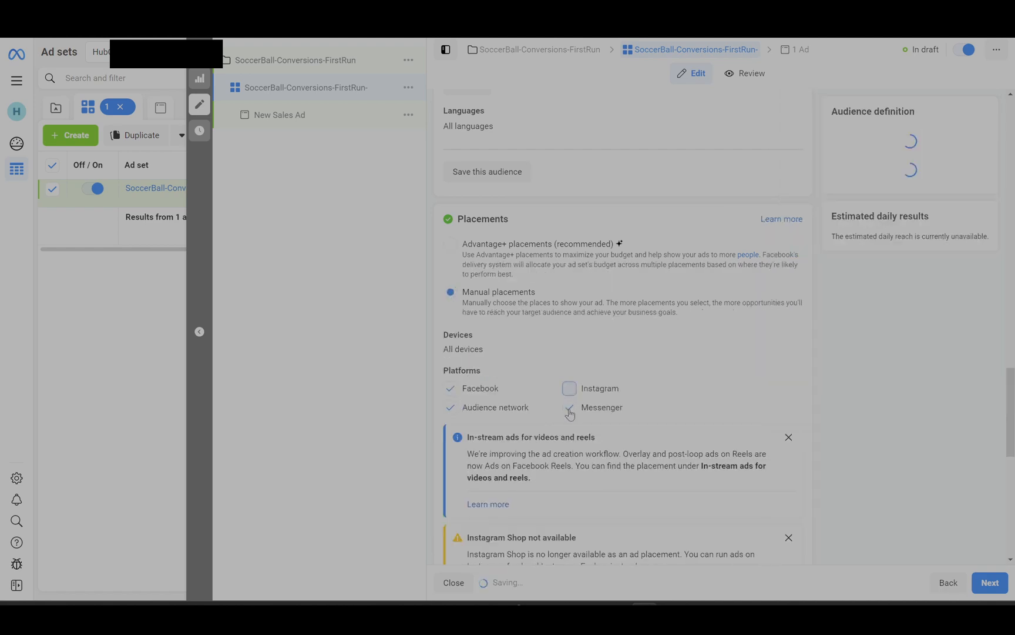
pyautogui.click(450, 409)
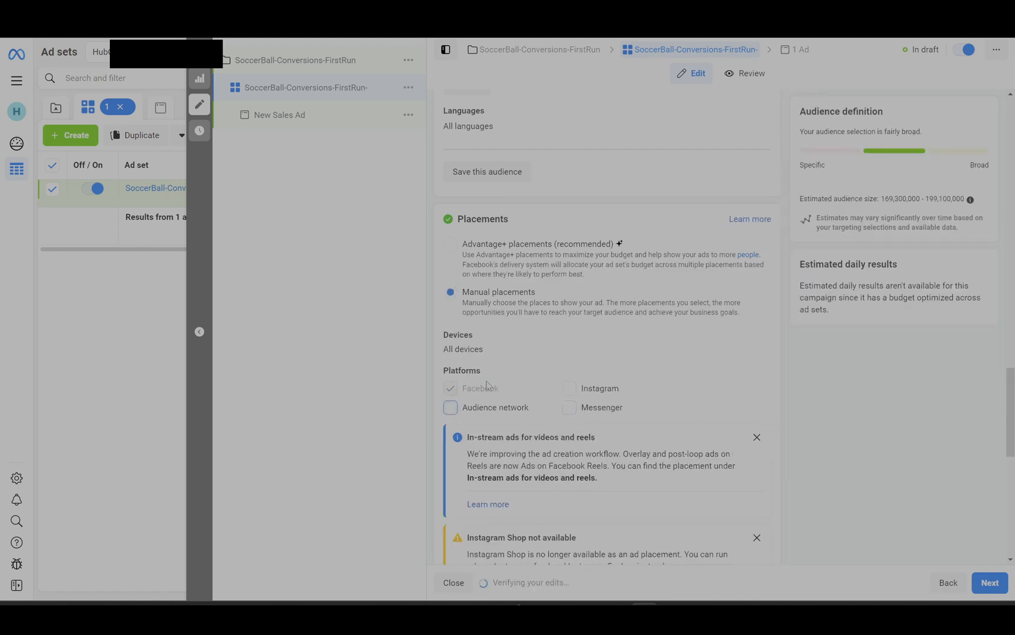
# Dismiss the notices about in-stream ads and Instagram Shop in the manual placements section
pyautogui.scroll(-2, 588, 372)
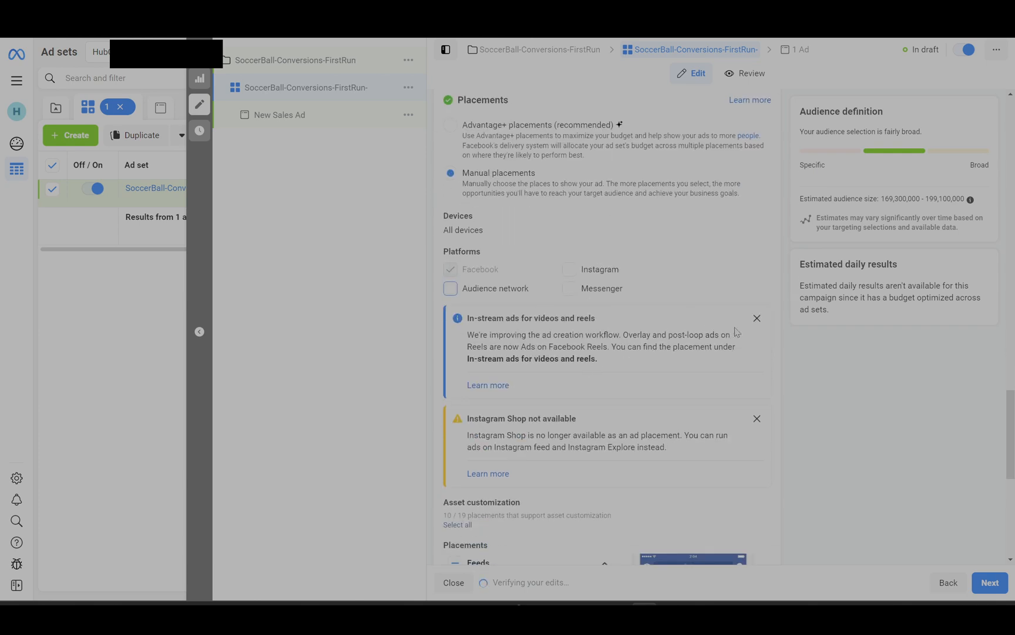
pyautogui.click(756, 318)
pyautogui.click(756, 319)
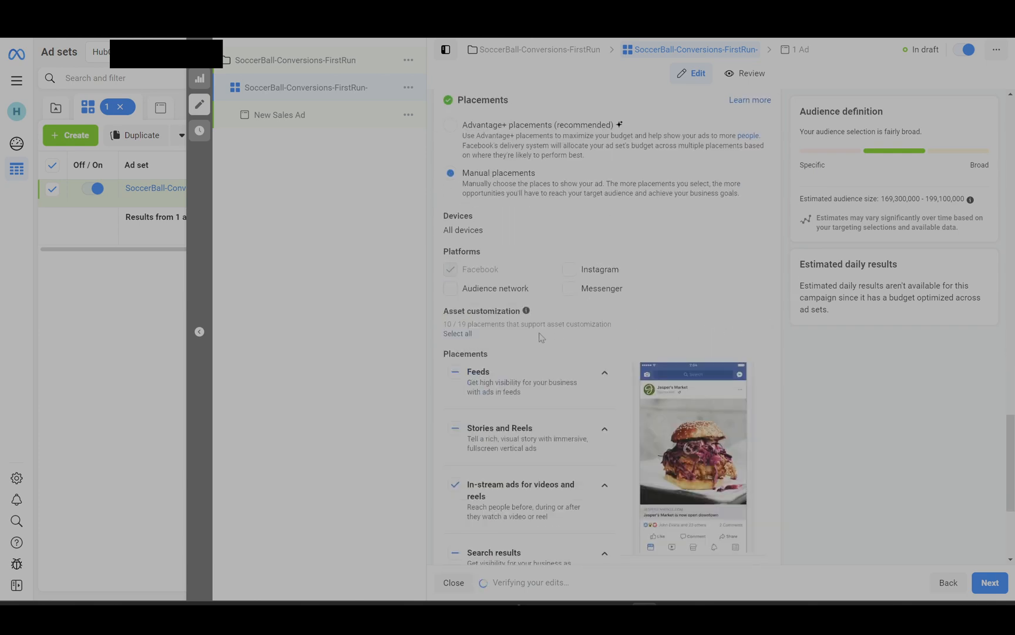
# Check the individual search placements and select the whole Search results placement group
pyautogui.scroll(-3, 528, 329)
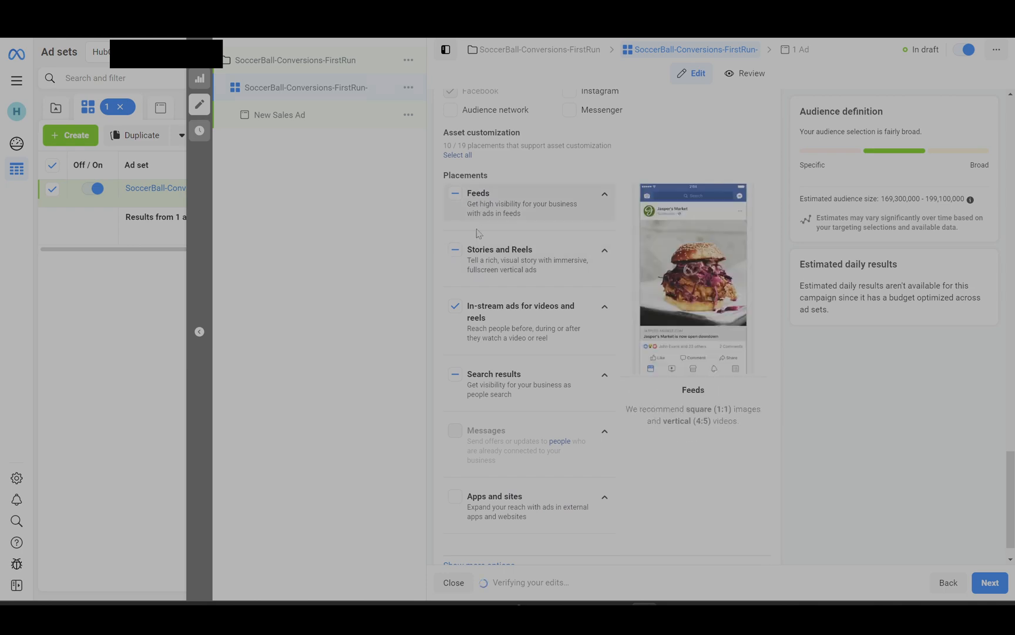
pyautogui.click(456, 375)
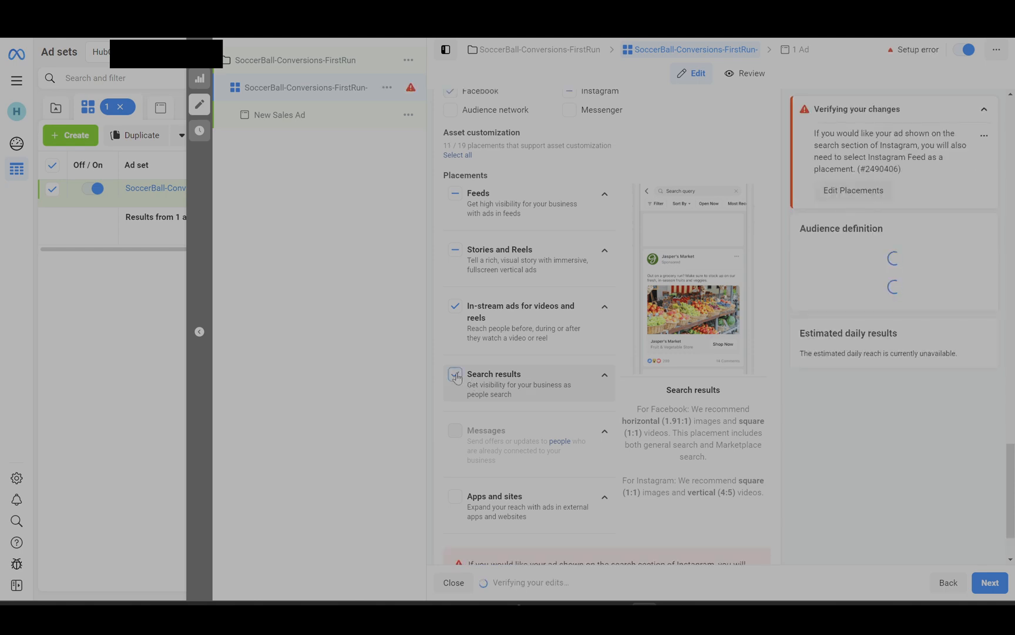
pyautogui.click(600, 376)
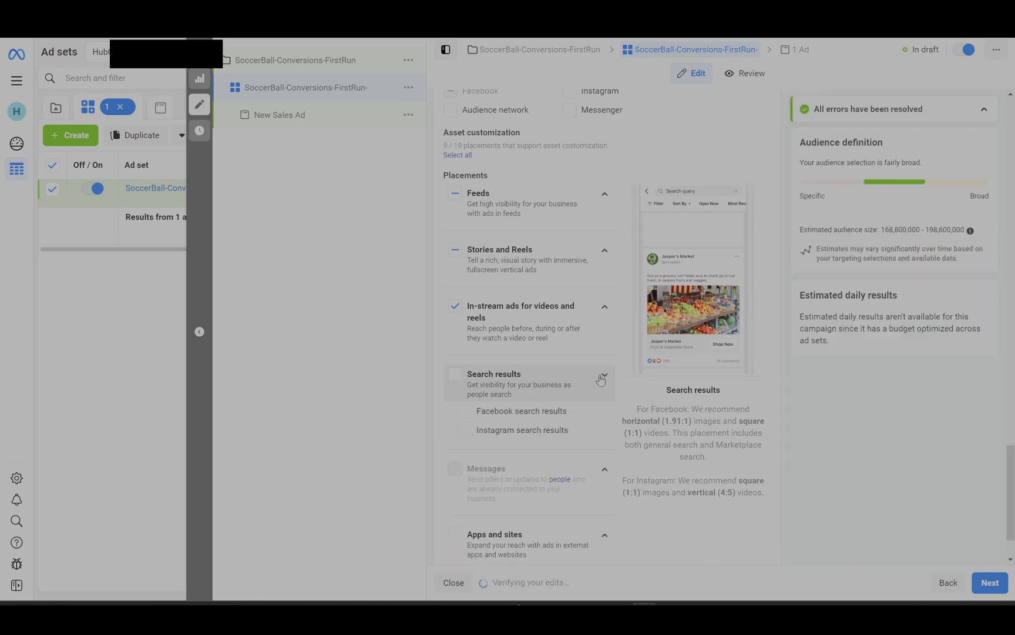
pyautogui.click(601, 376)
pyautogui.click(461, 377)
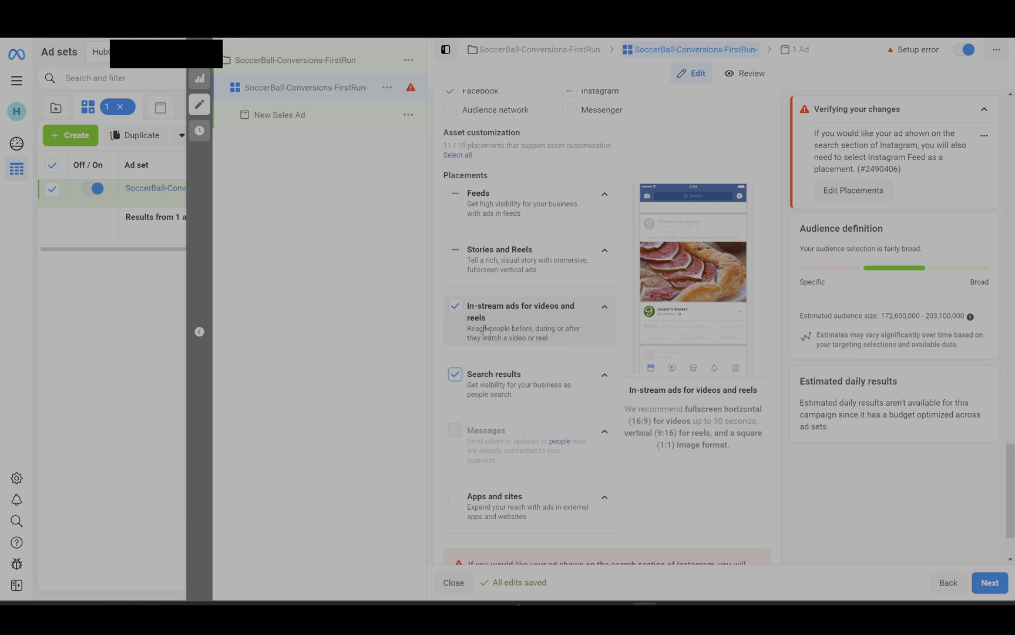
# Check which individual placements are selected under Stories and Reels, then collapse the group
pyautogui.scroll(2, 485, 330)
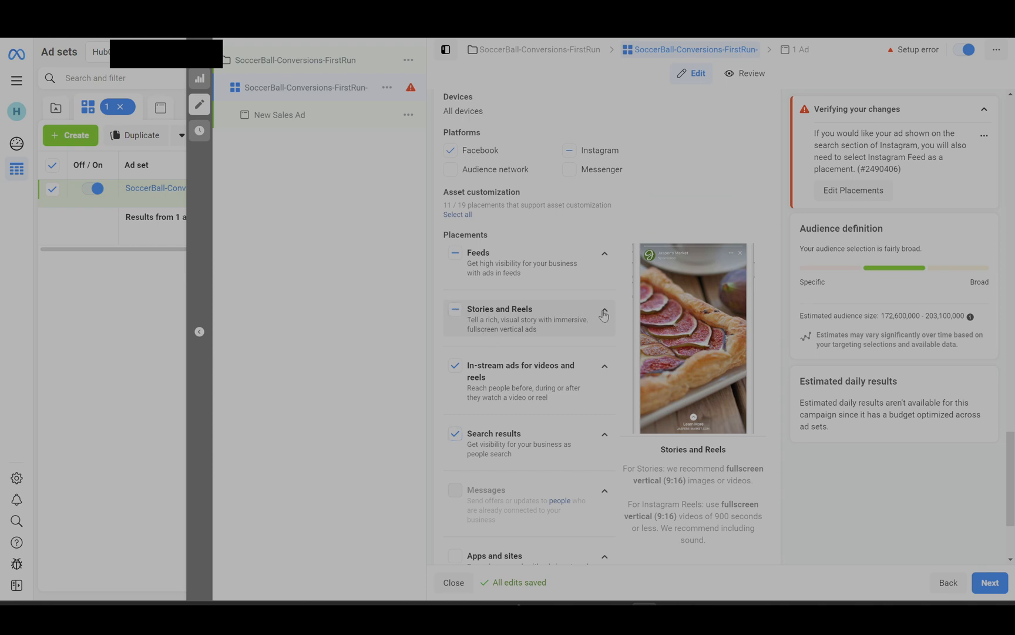
pyautogui.click(604, 315)
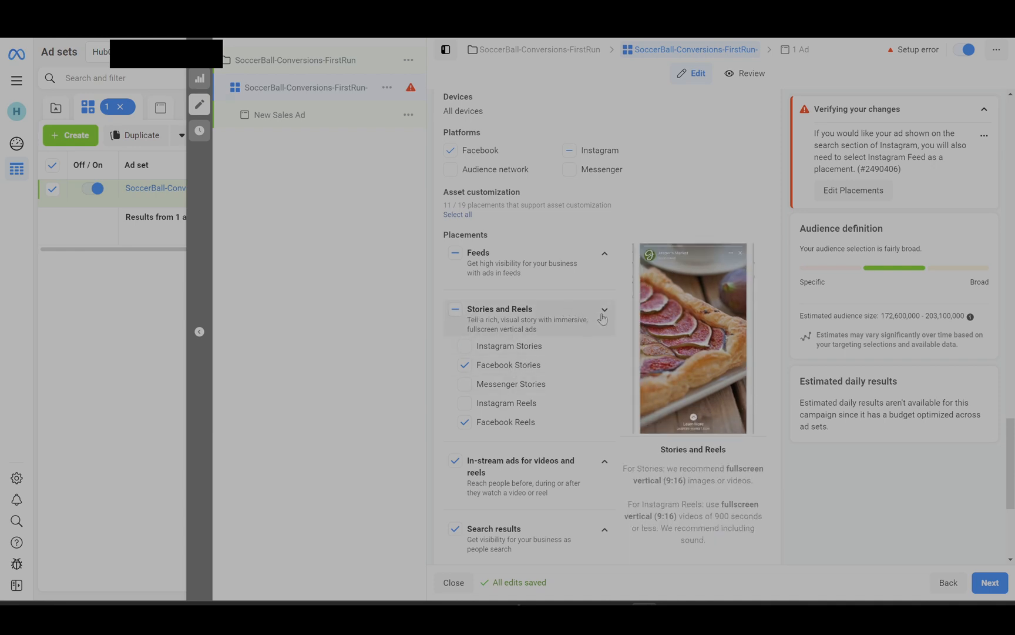
pyautogui.click(602, 316)
# Exclude Facebook Business Explore and Facebook right column from the Feeds placements
pyautogui.click(605, 259)
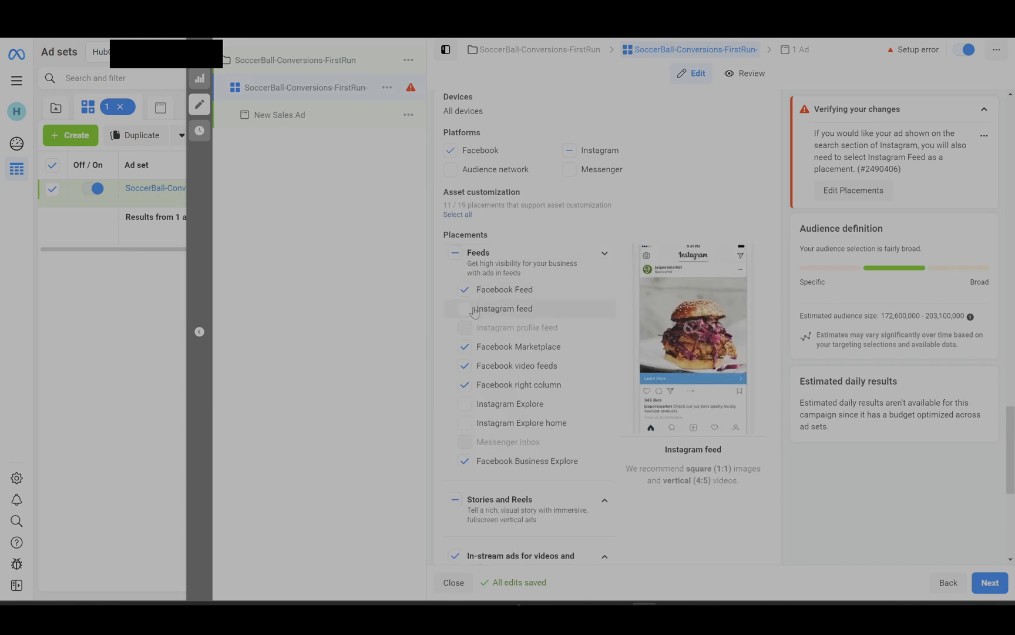
pyautogui.click(464, 463)
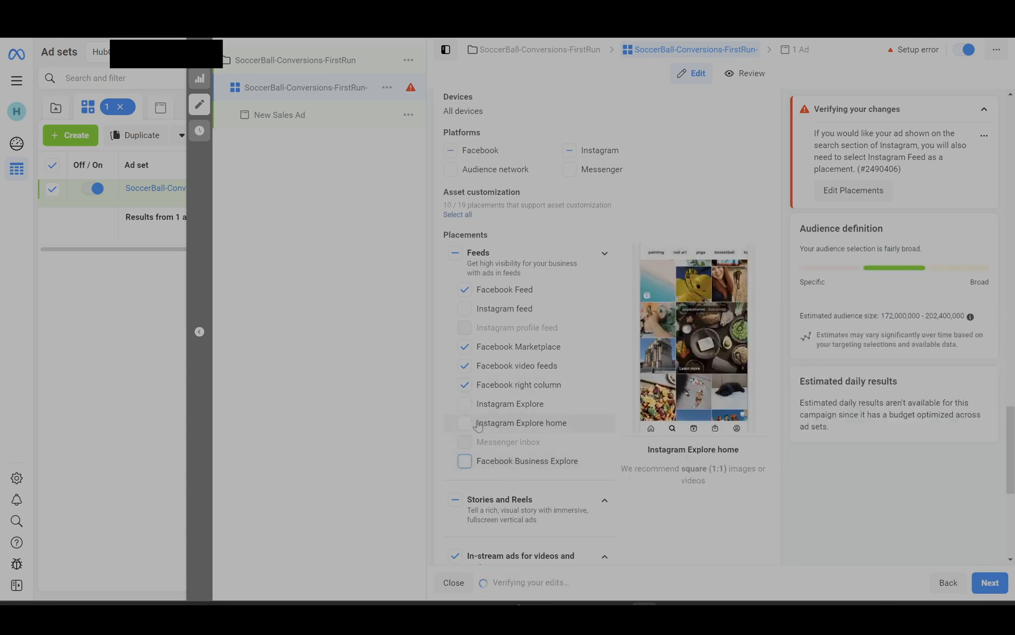
pyautogui.click(464, 387)
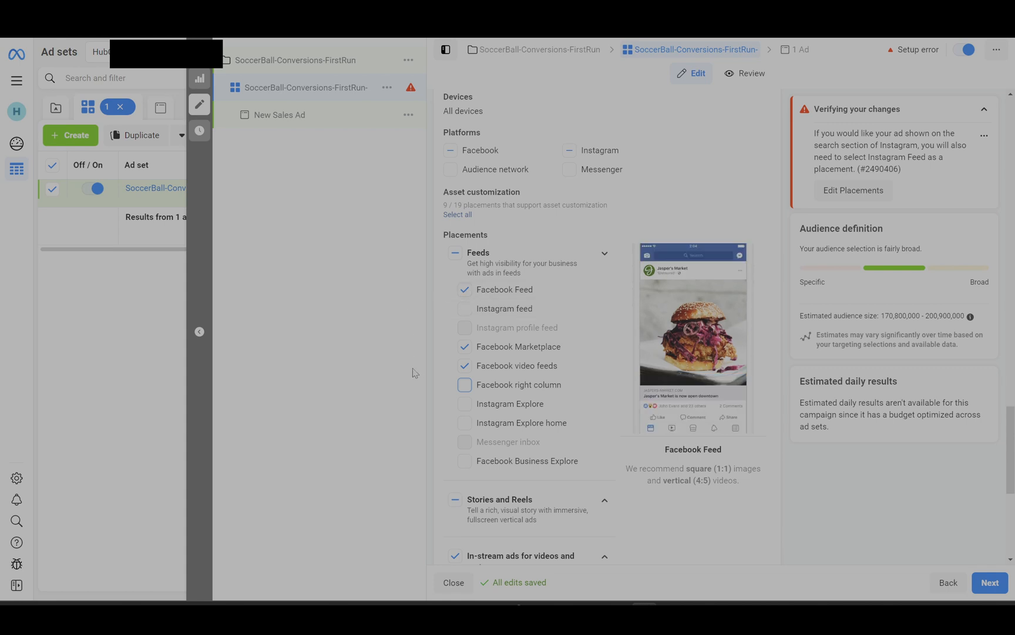
# Expand the extra placement options and review the mobile device, skippable ads, and brand safety and suitability settings
pyautogui.scroll(-6, 443, 368)
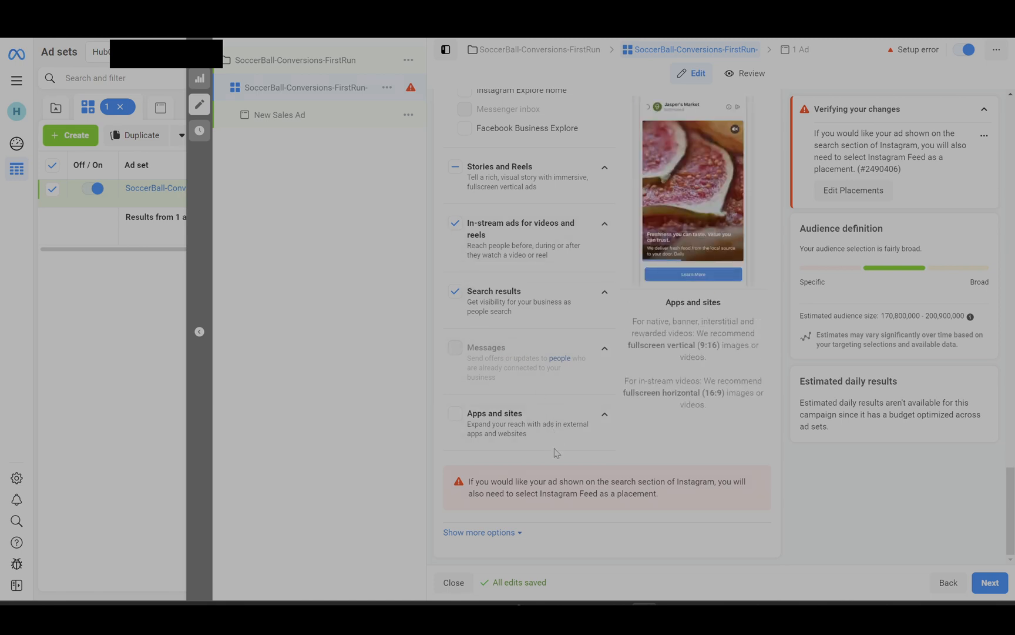
pyautogui.click(488, 532)
pyautogui.scroll(-3, 587, 352)
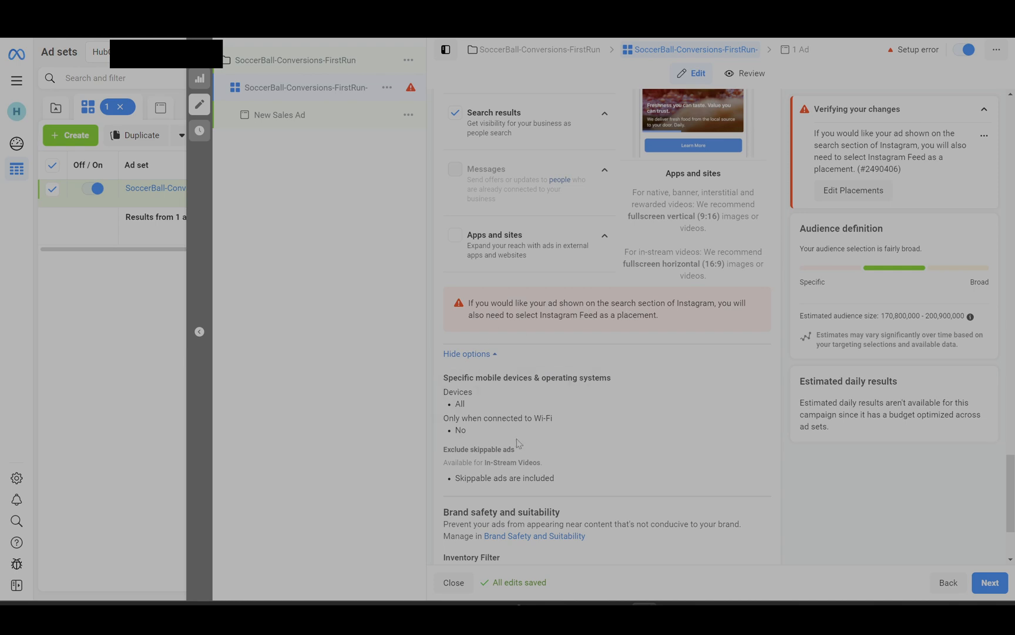
pyautogui.scroll(-1, 519, 443)
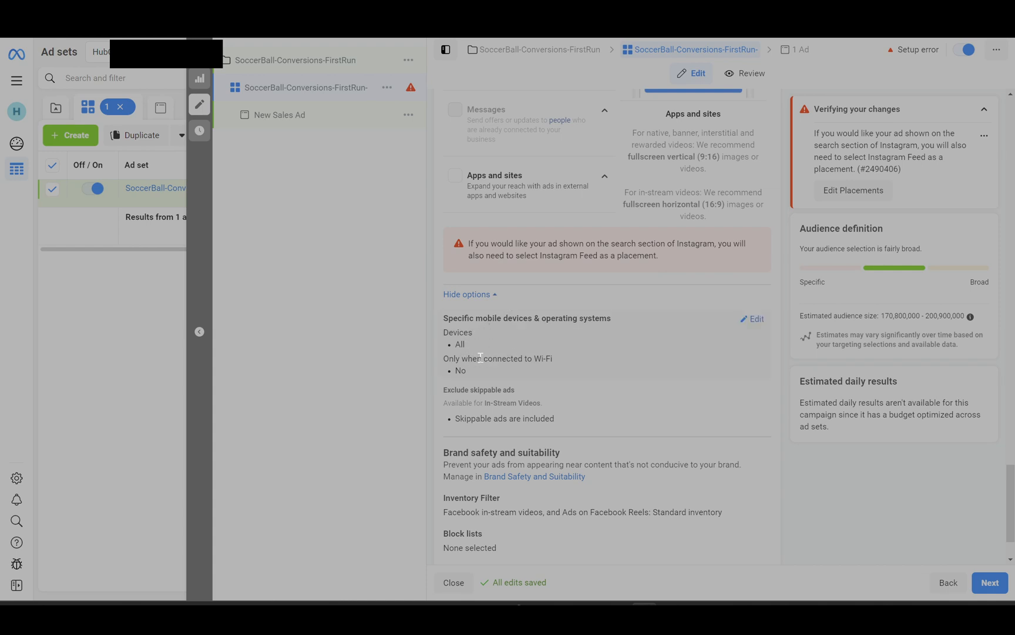
pyautogui.scroll(-2, 480, 357)
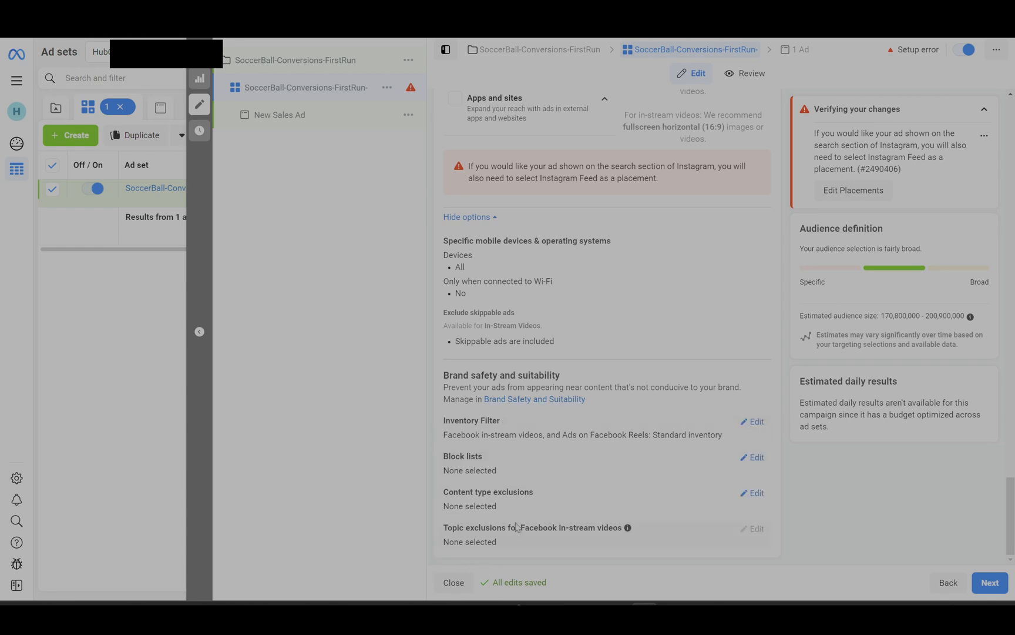
pyautogui.scroll(7, 512, 517)
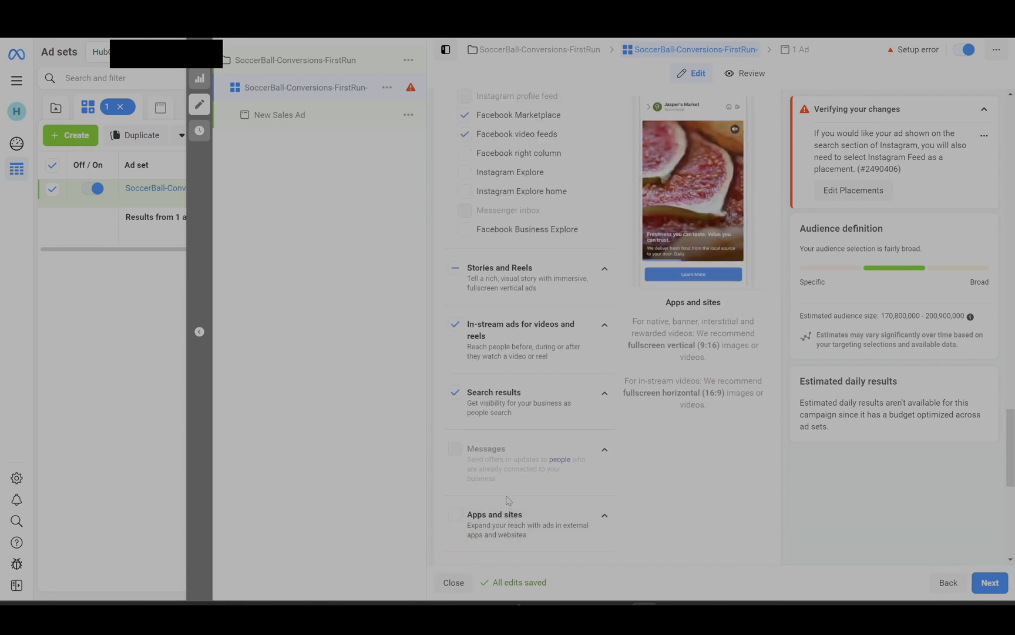
pyautogui.scroll(20, 508, 500)
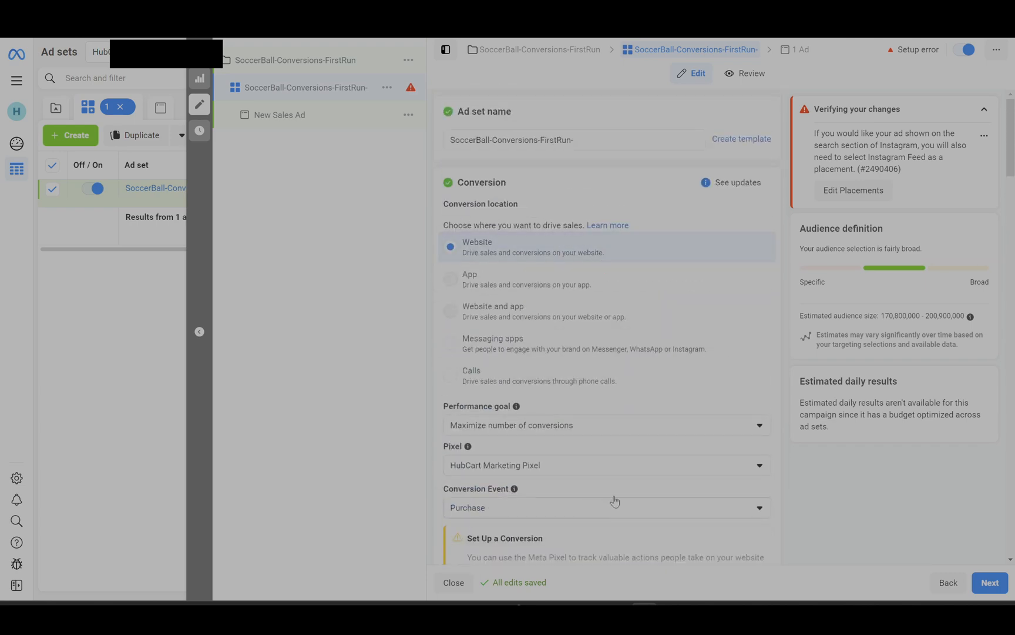
# Open the campaign's ad and rename it SoccerBall-Conversions-FirstRun
pyautogui.click(797, 49)
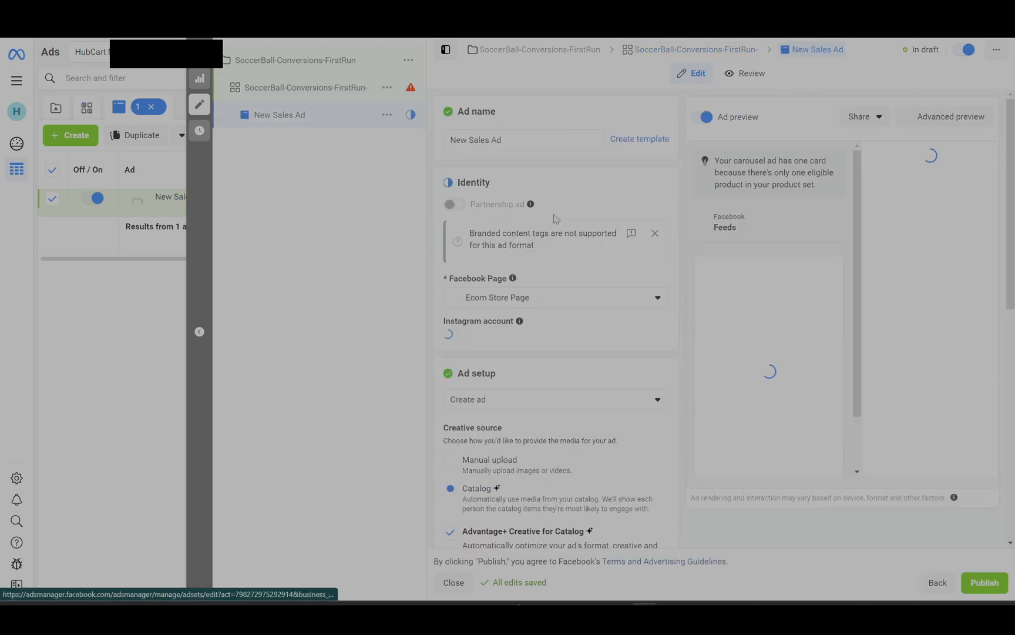
pyautogui.click(519, 143)
pyautogui.hotkey('ctrl', 'a')
pyautogui.write('SoccerBall-Conversions-FirstRun')
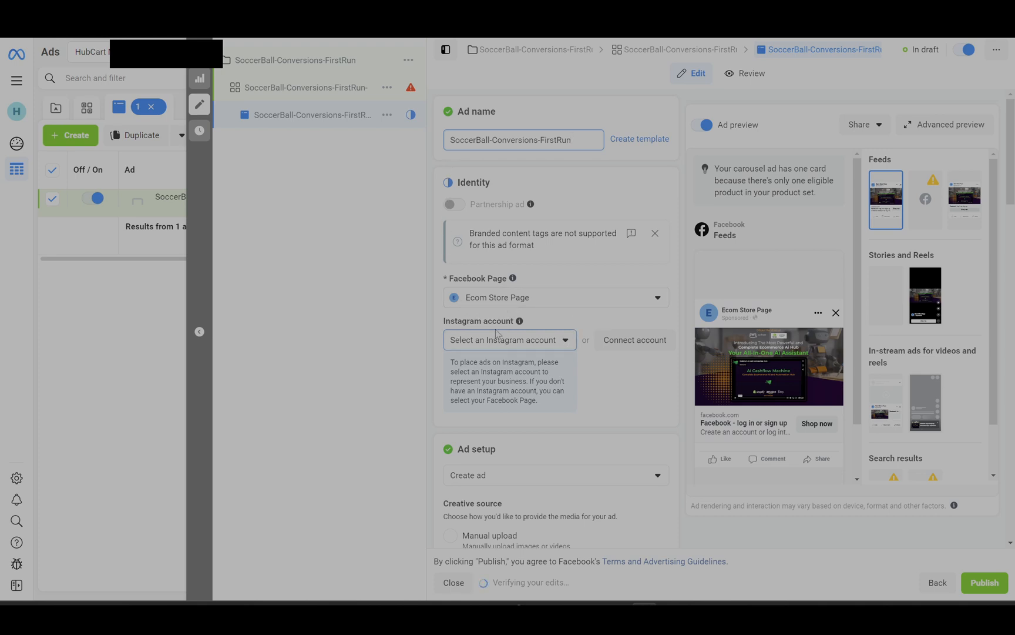
# Check the ad setup choices, keep Create ad, and set the creative source to Manual upload
pyautogui.scroll(-3, 444, 362)
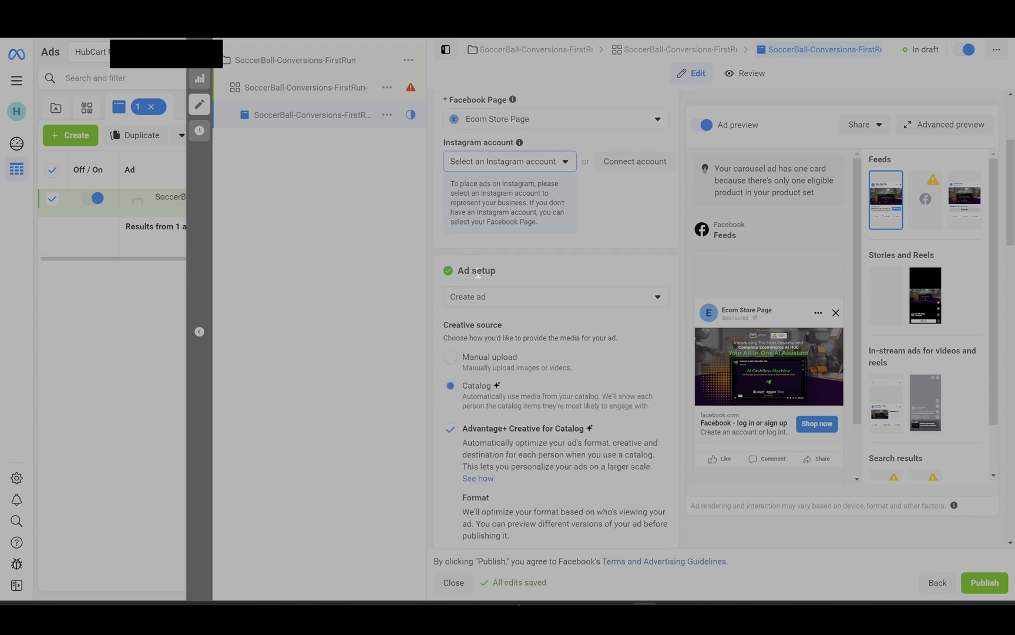
pyautogui.click(510, 300)
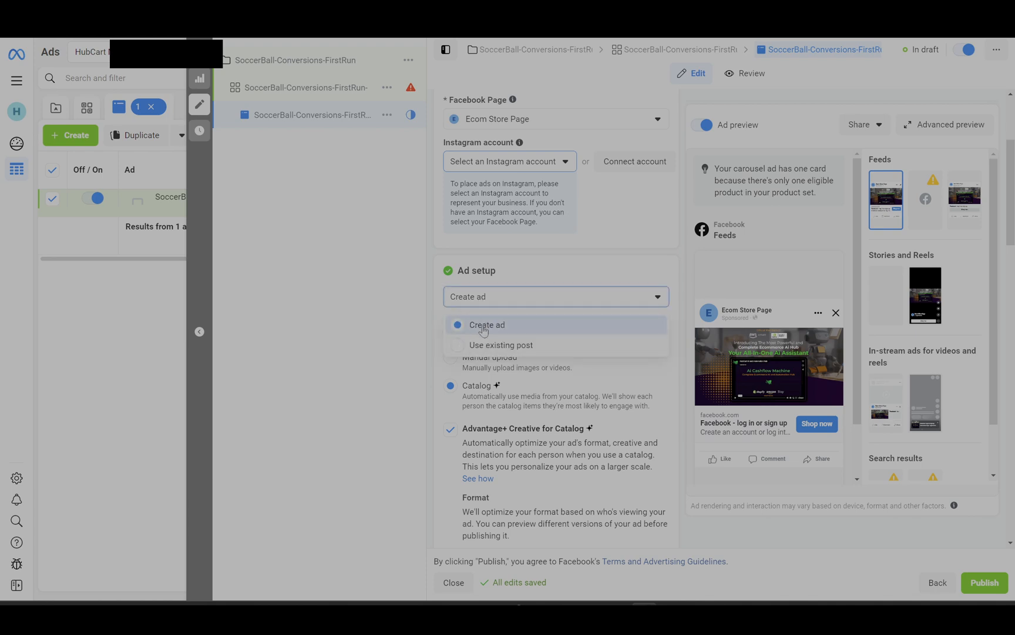
pyautogui.click(436, 308)
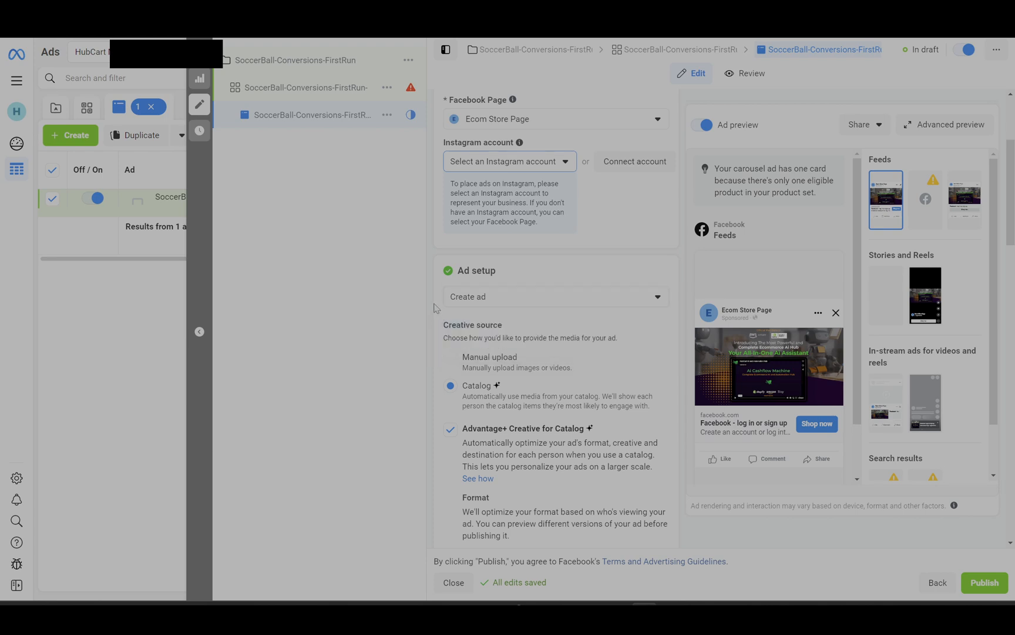
pyautogui.scroll(-1, 436, 307)
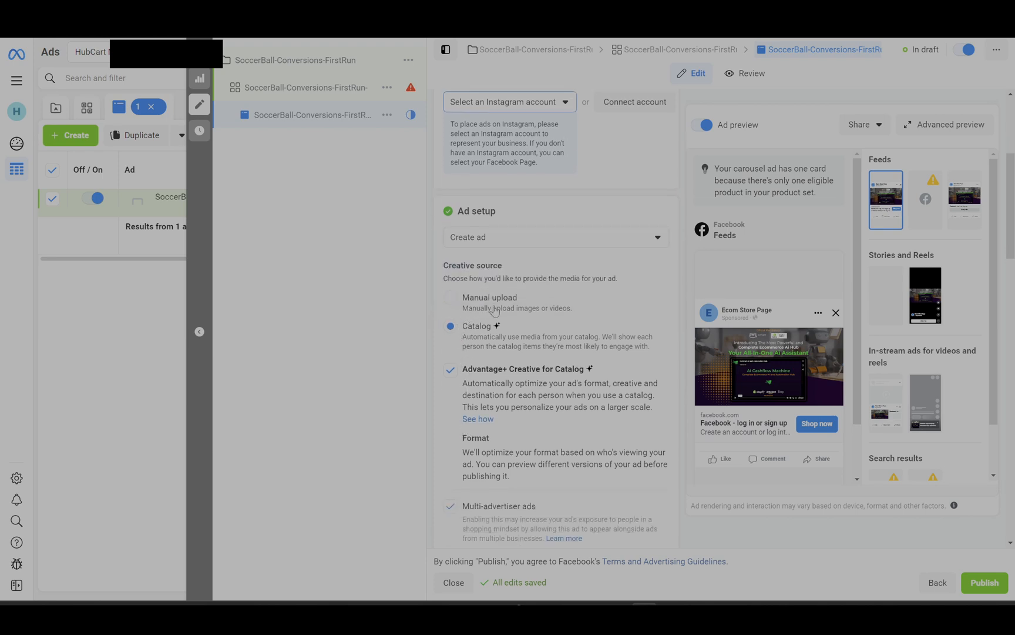
pyautogui.click(451, 299)
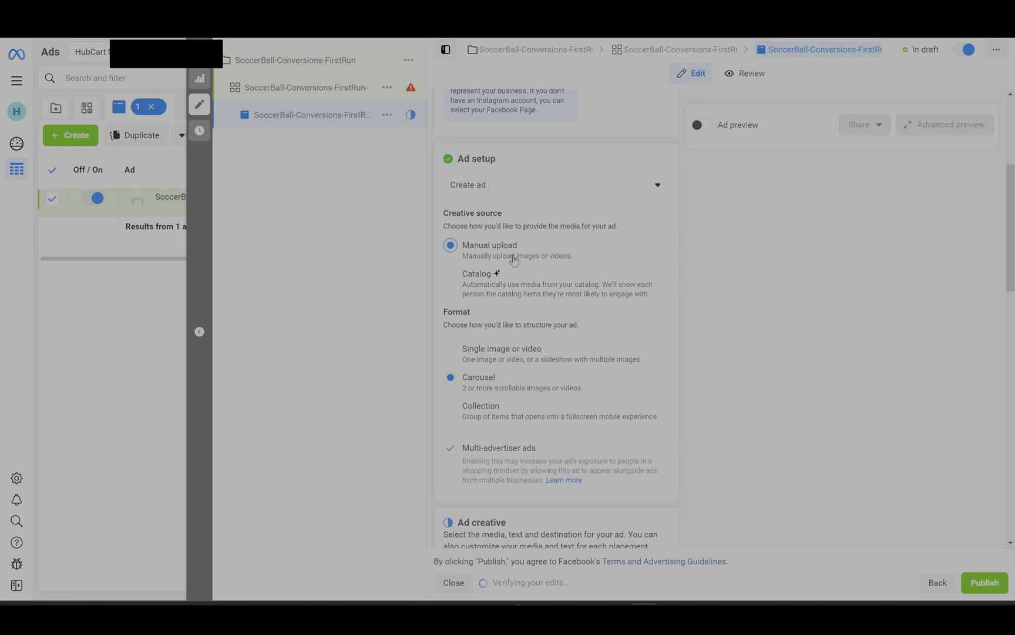
# Turn on the ad preview and set the ad format to Single image or video
pyautogui.click(702, 125)
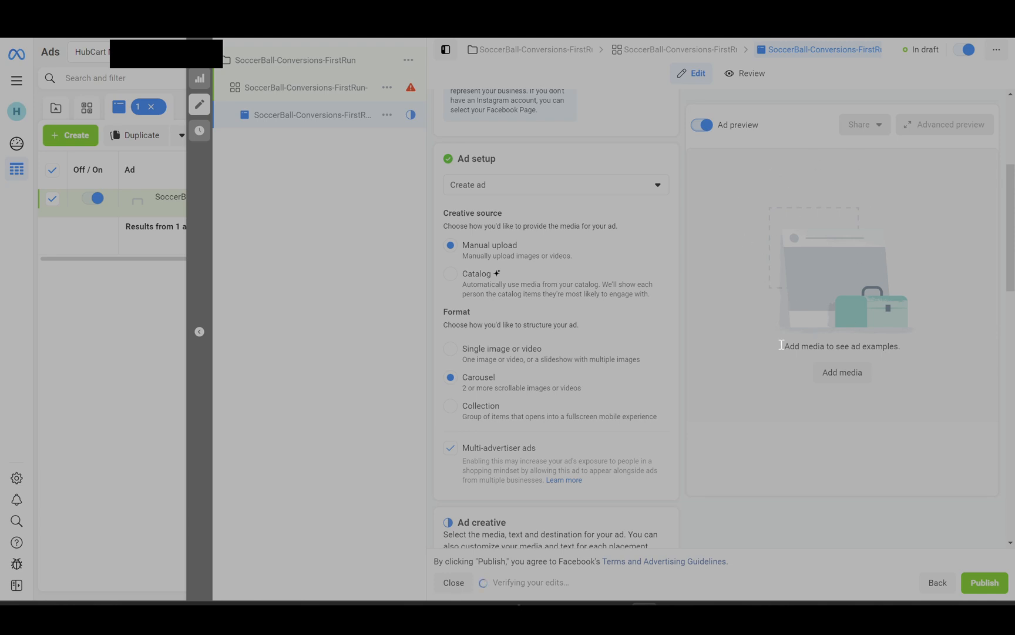
pyautogui.click(542, 359)
pyautogui.scroll(-2, 541, 359)
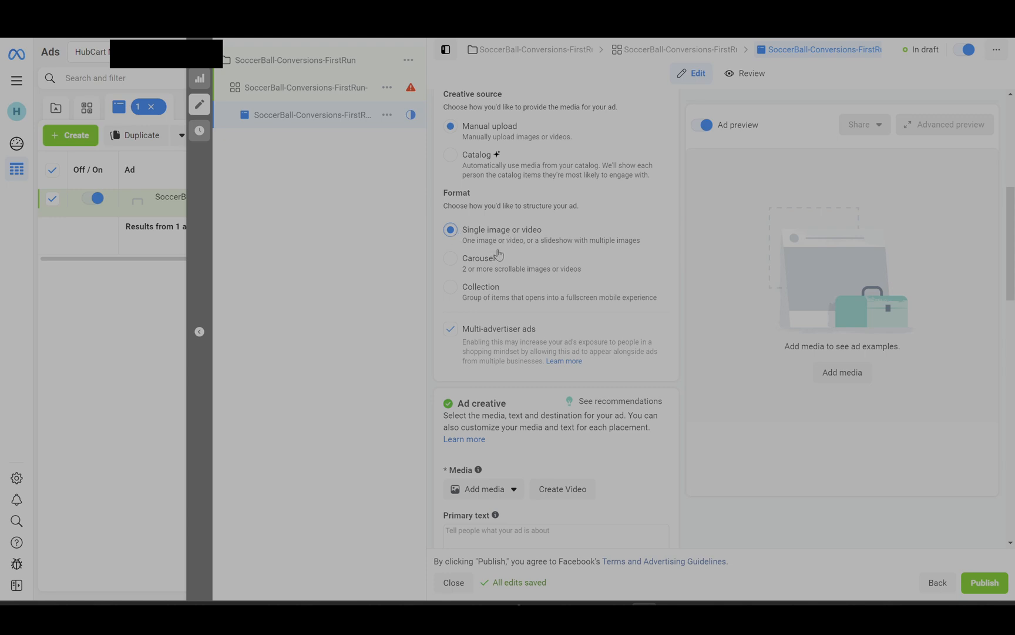
# Turn off the multi-advertiser ads option in the ad setup
pyautogui.click(451, 333)
pyautogui.scroll(-2, 453, 364)
pyautogui.scroll(-1, 453, 364)
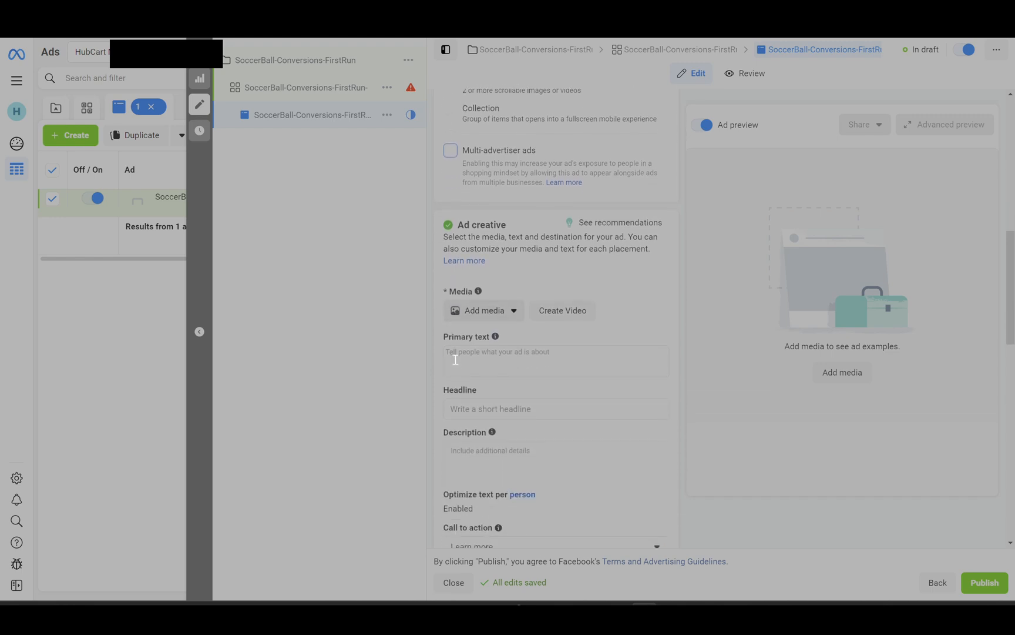
pyautogui.scroll(5, 455, 360)
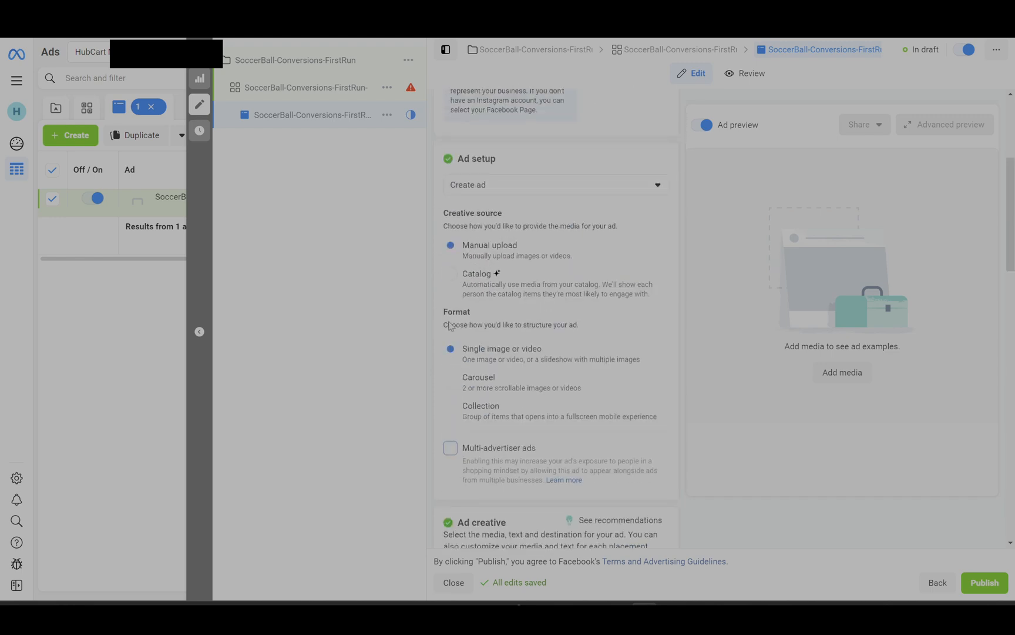
# Review the ad's creative fields, call to action, info labels, destination, languages and tracking settings
pyautogui.scroll(-7, 475, 353)
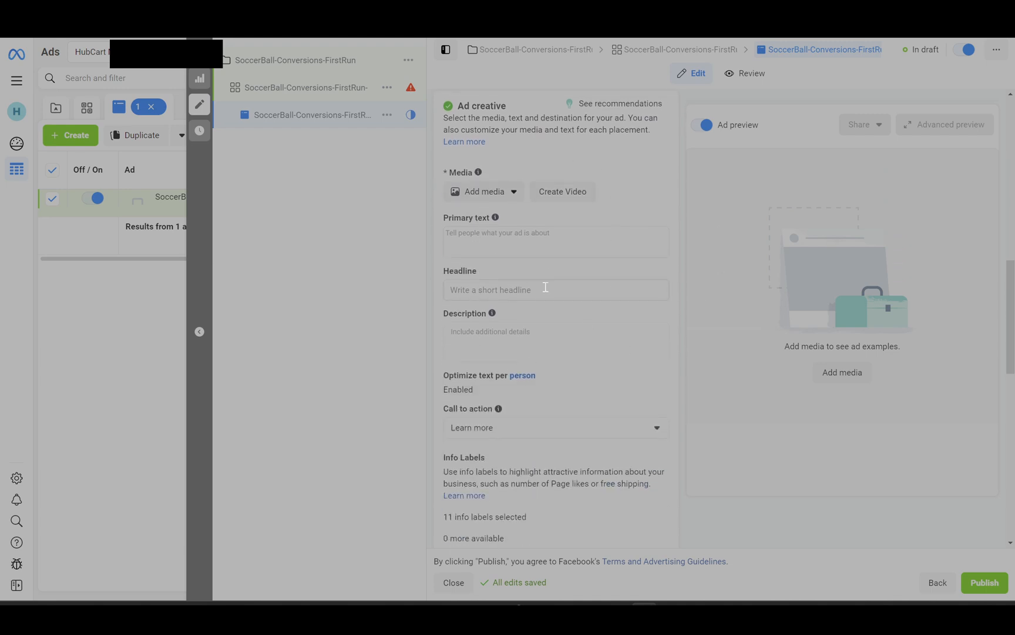
pyautogui.scroll(-2, 546, 287)
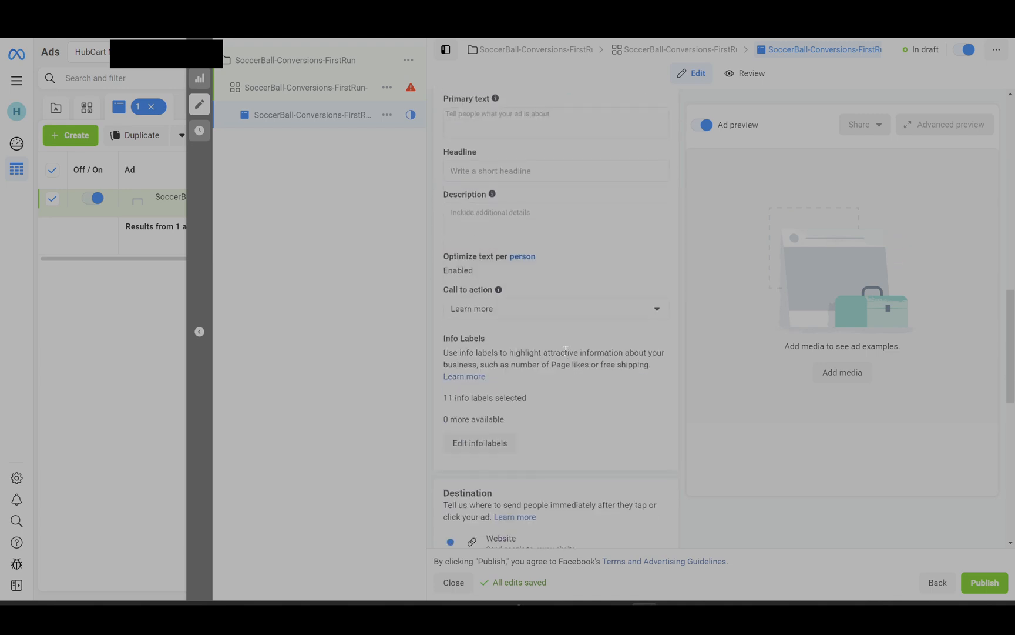
pyautogui.scroll(-2, 587, 332)
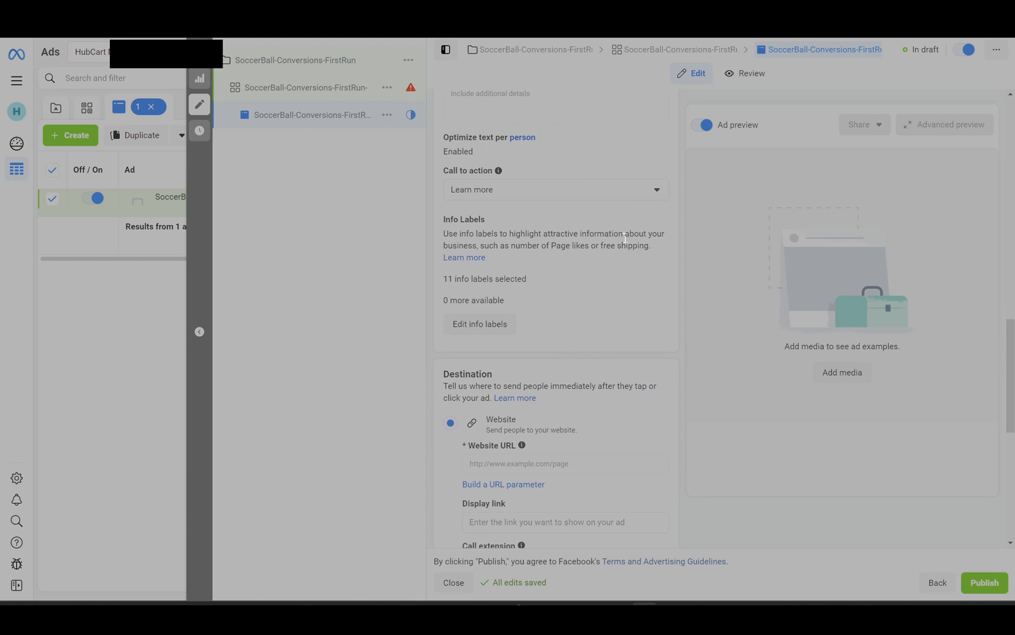
pyautogui.scroll(-2, 545, 286)
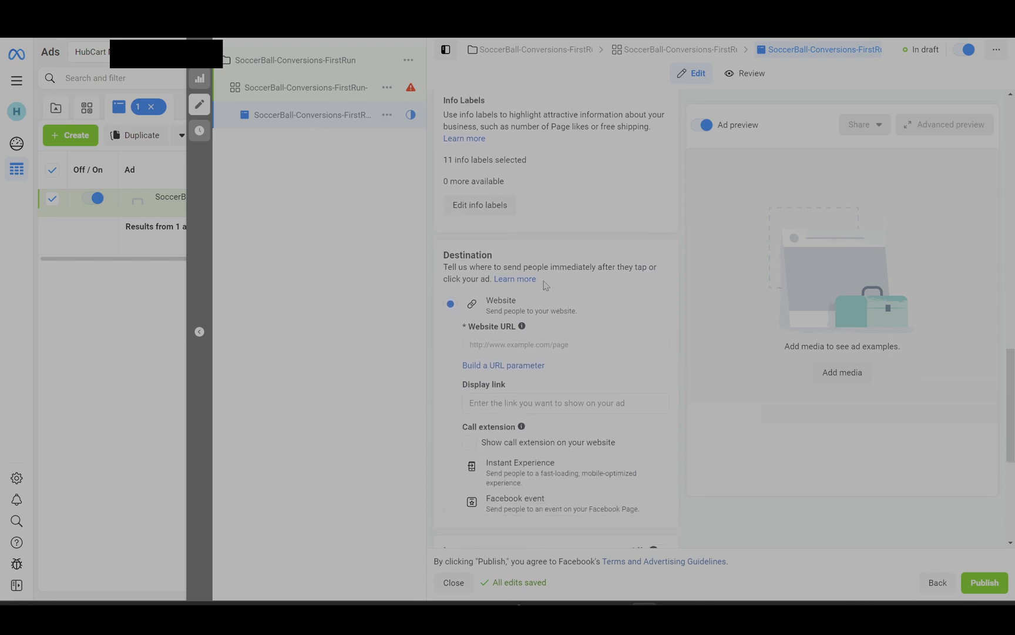
pyautogui.scroll(3, 545, 286)
pyautogui.scroll(1, 519, 163)
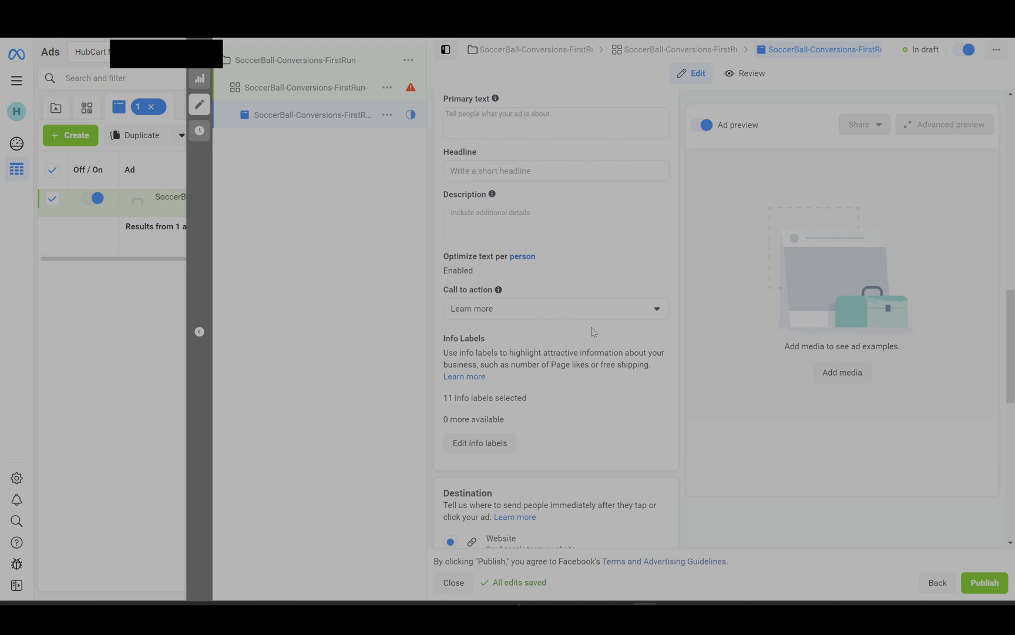
pyautogui.scroll(-4, 539, 350)
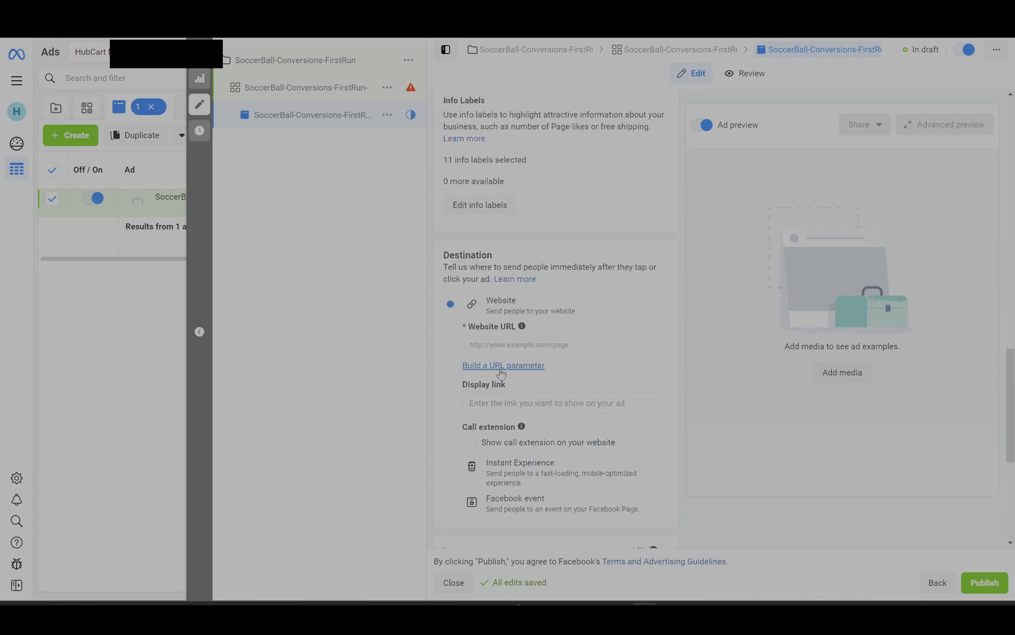
pyautogui.scroll(-2, 473, 376)
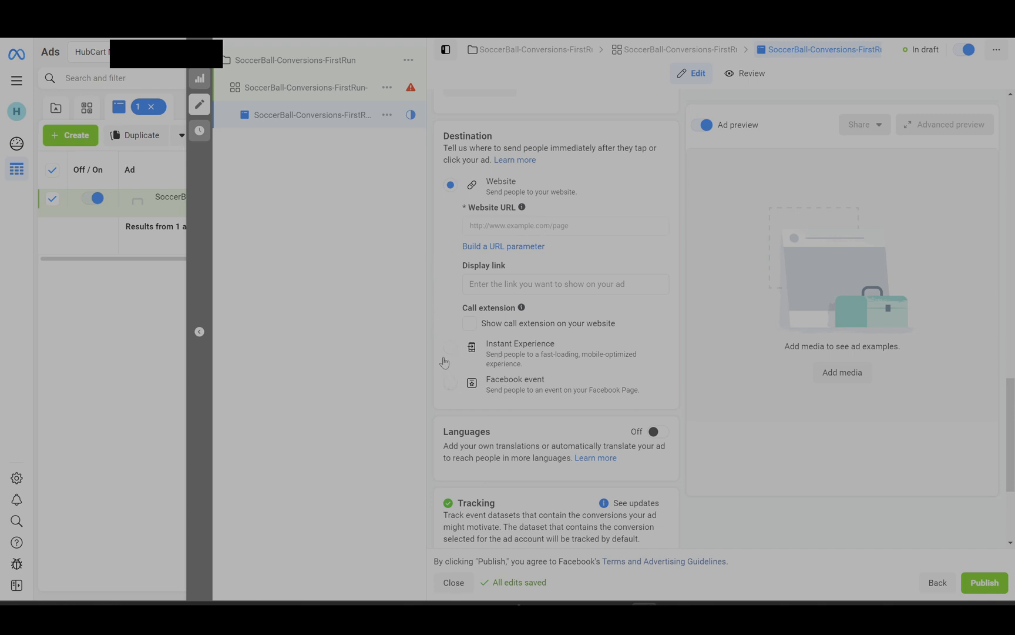
pyautogui.scroll(-1, 445, 359)
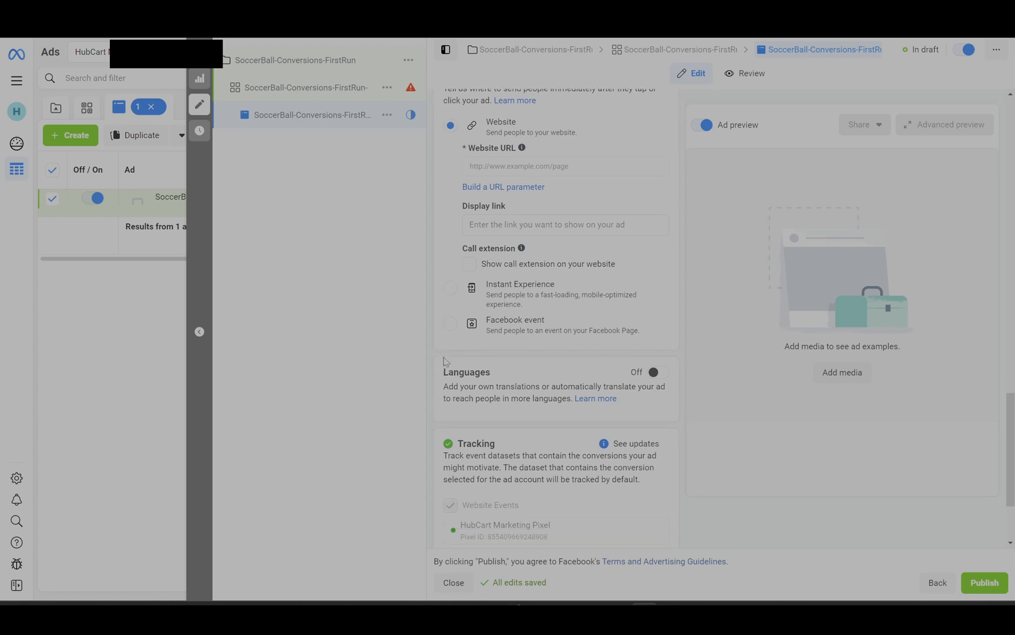
pyautogui.scroll(-1, 445, 361)
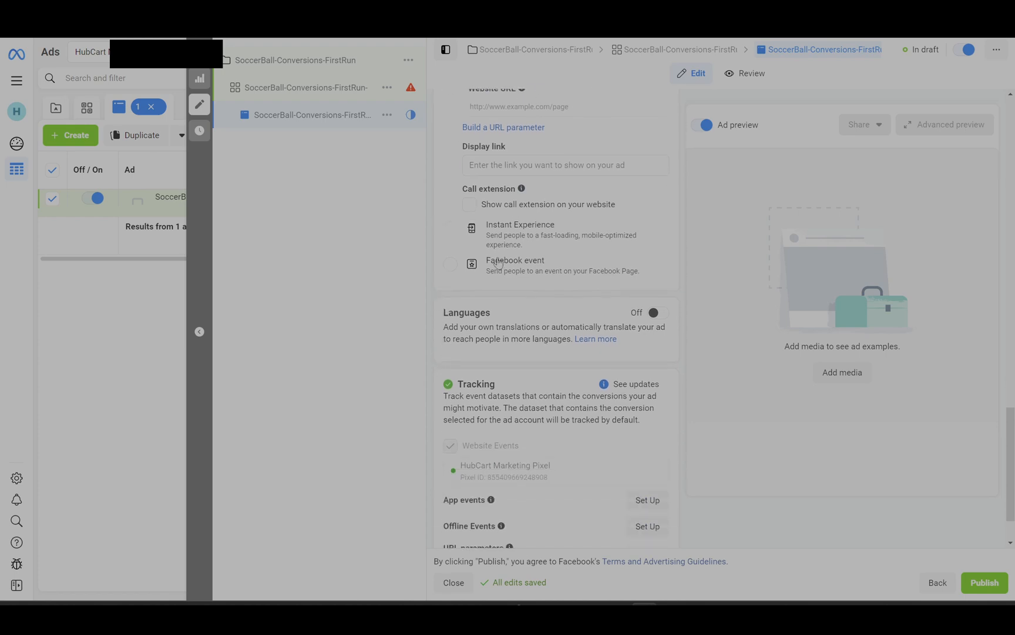
pyautogui.scroll(-1, 516, 312)
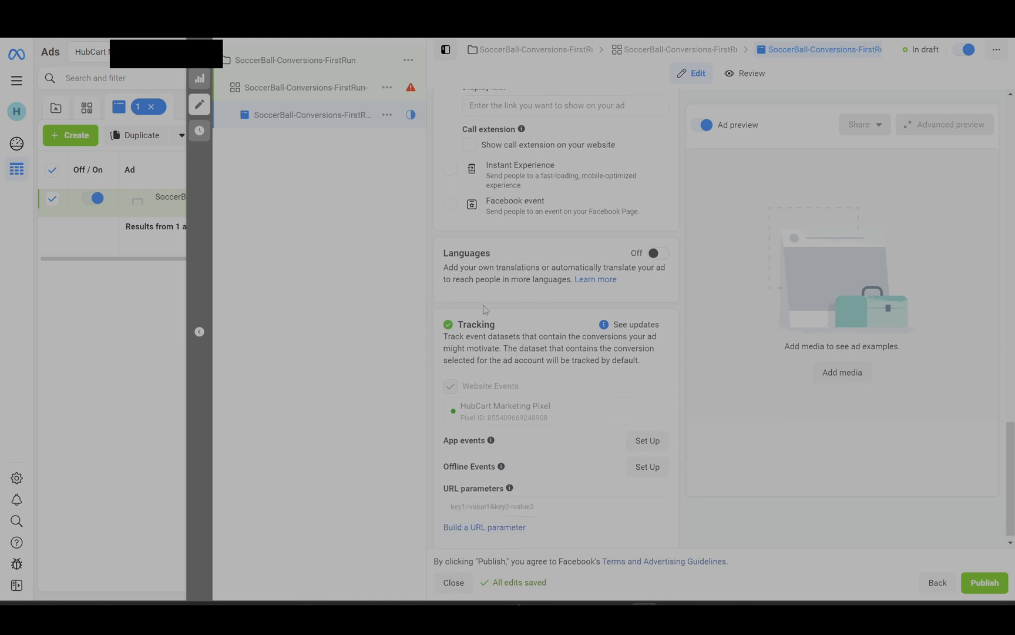
pyautogui.scroll(-1, 486, 310)
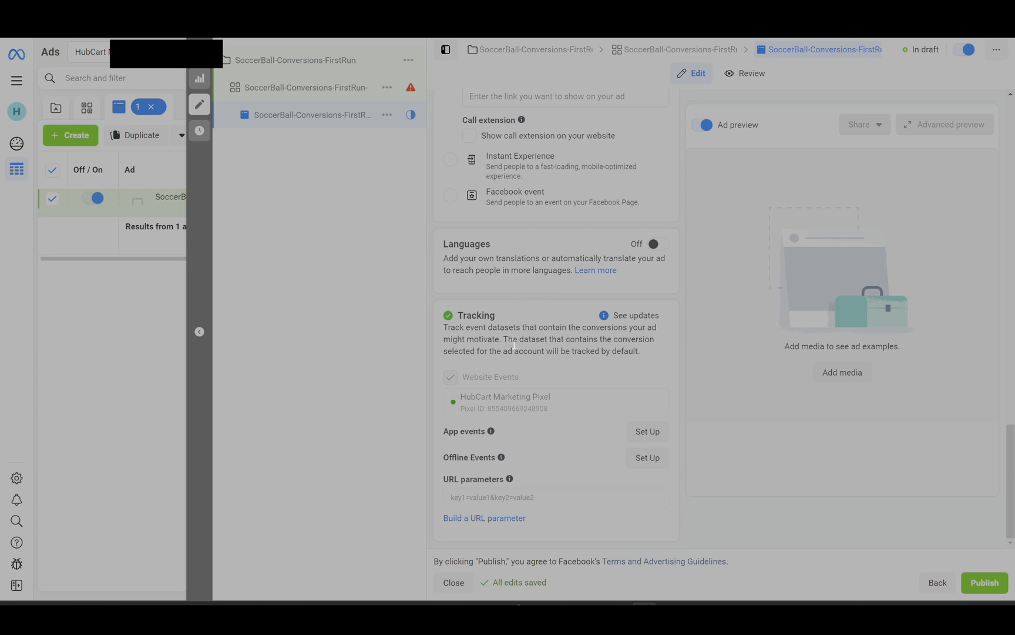
pyautogui.scroll(15, 515, 346)
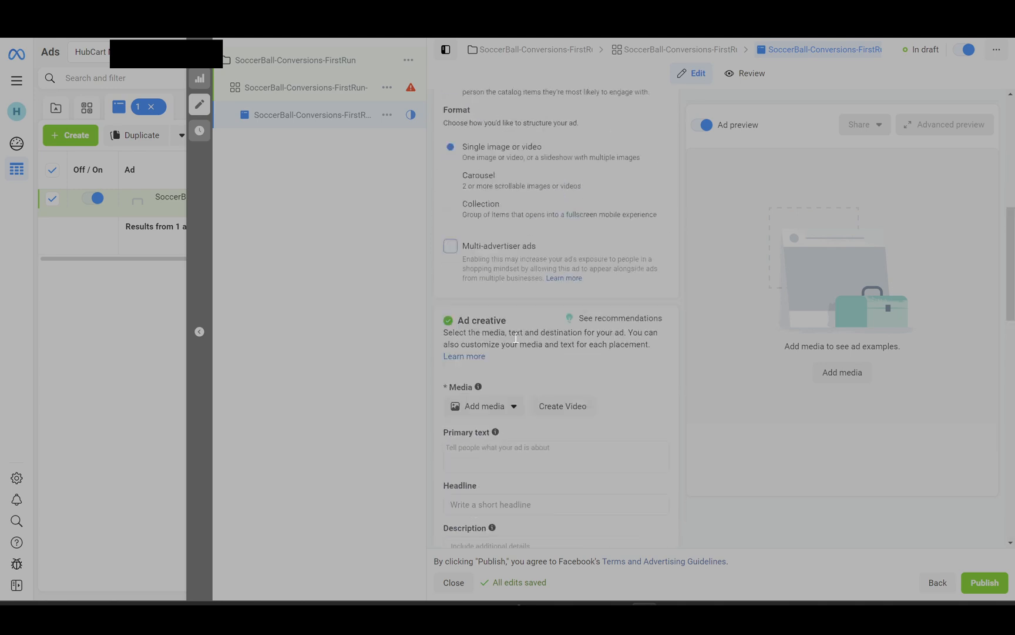
pyautogui.scroll(2, 517, 339)
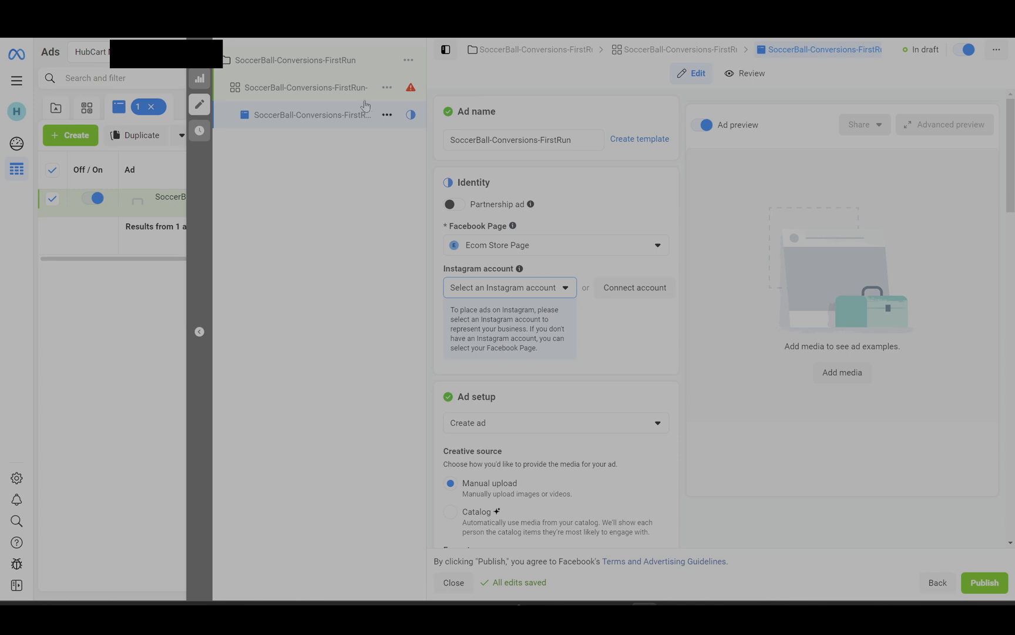